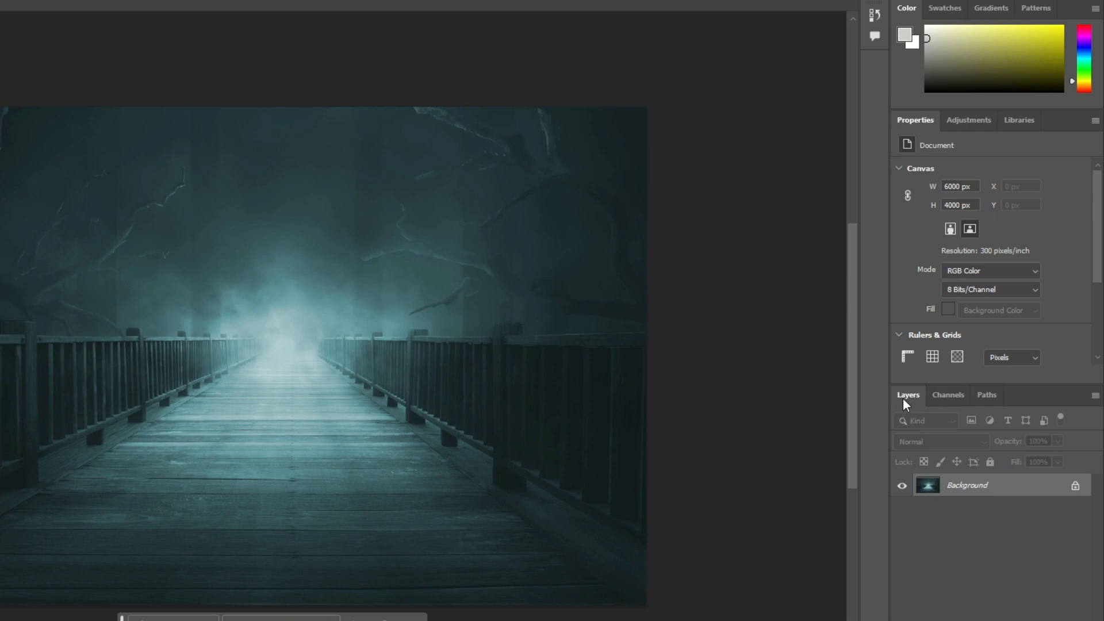
View the document's channels and paths, and return to its layers
left_click(949, 396)
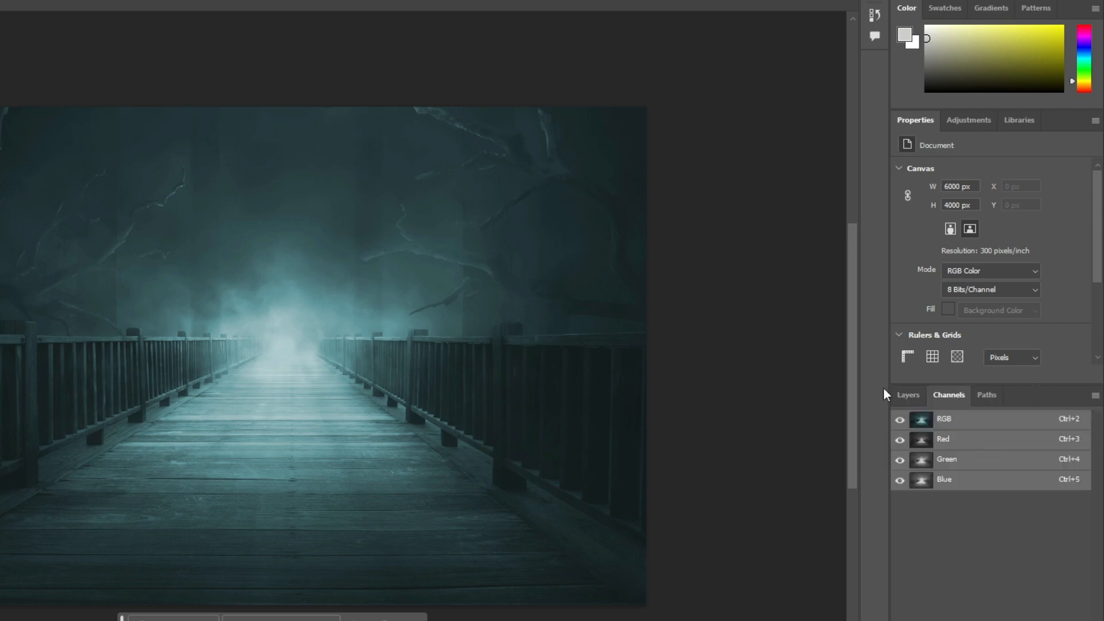
left_click(987, 396)
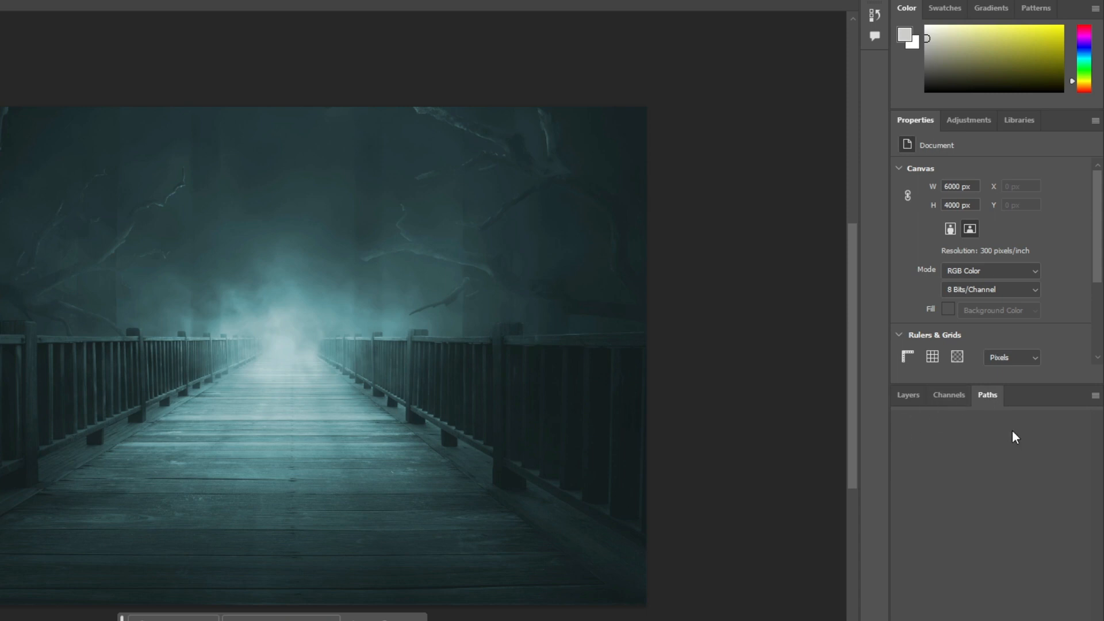
left_click(907, 396)
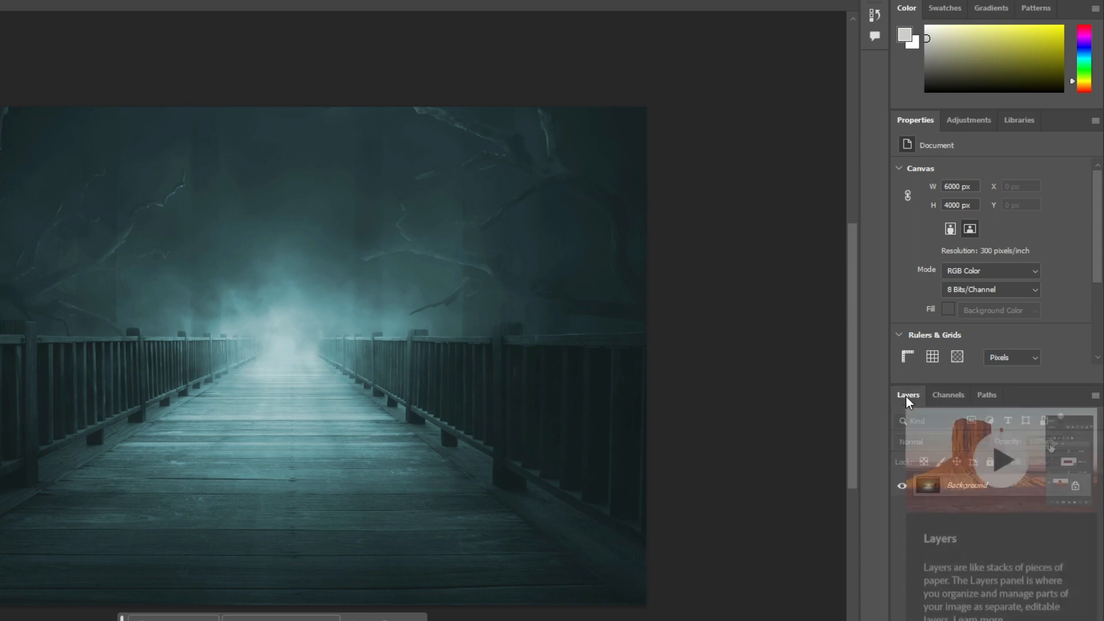
Dock the Layers, Channels and Paths panel group in its own full-height column beside the collapsed panels, and shorten the Color panel
left_click_drag(1047, 396, 819, 11)
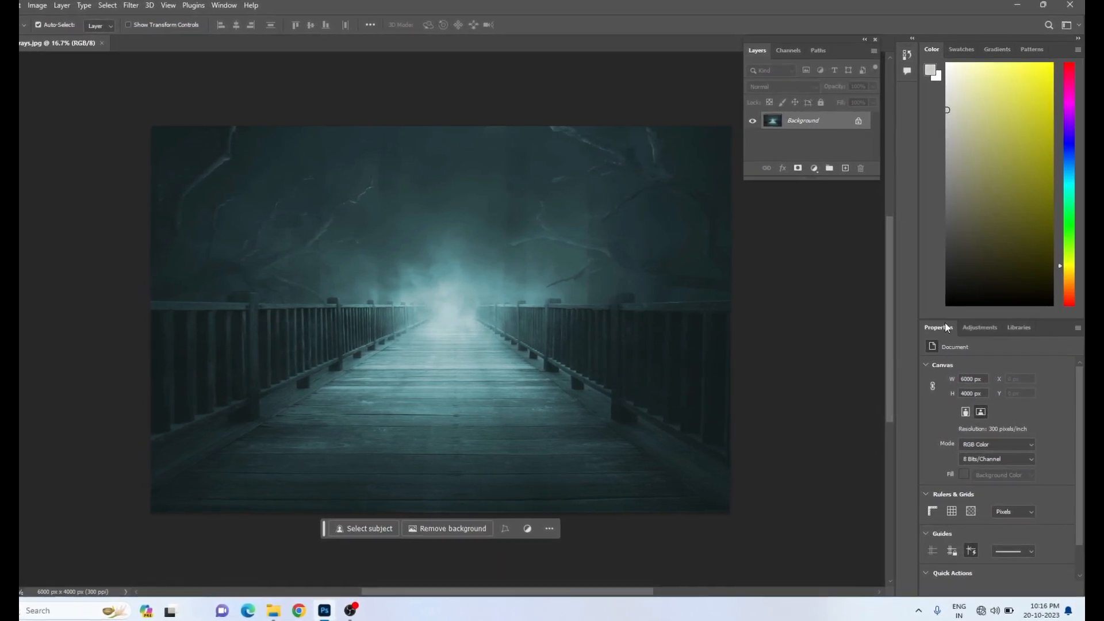
left_click_drag(955, 318, 930, 130)
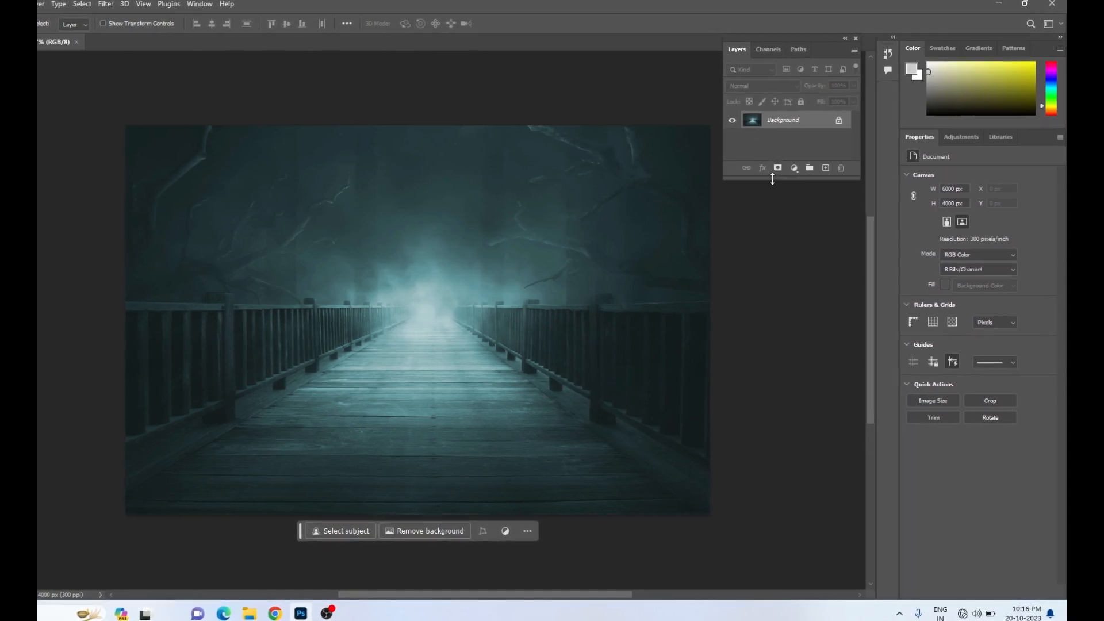
left_click_drag(766, 237, 776, 499)
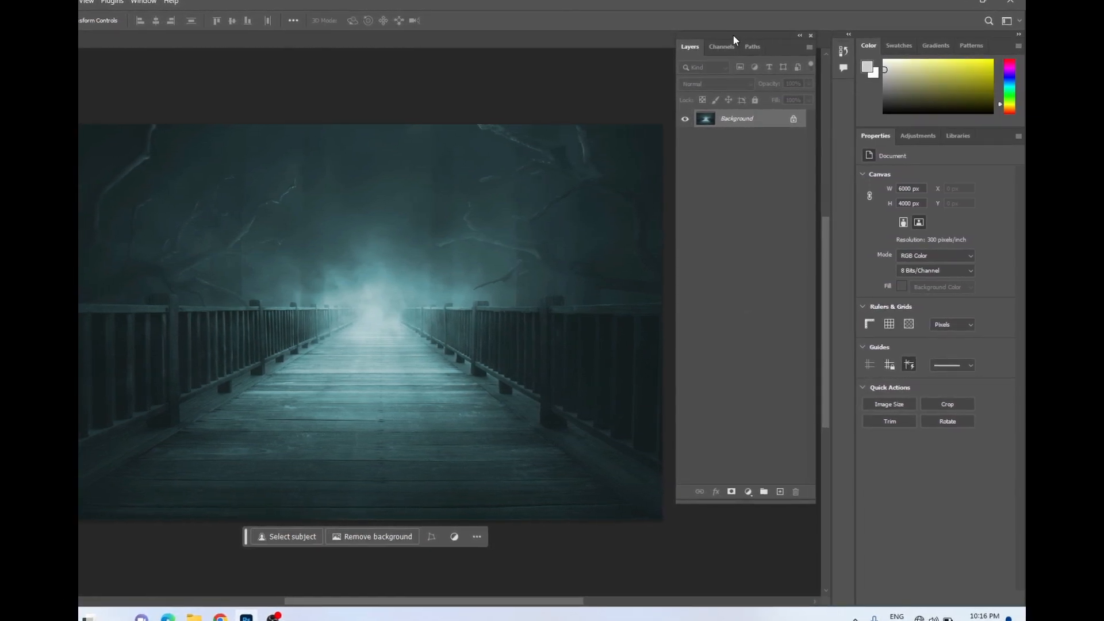
left_click_drag(733, 36, 794, 40)
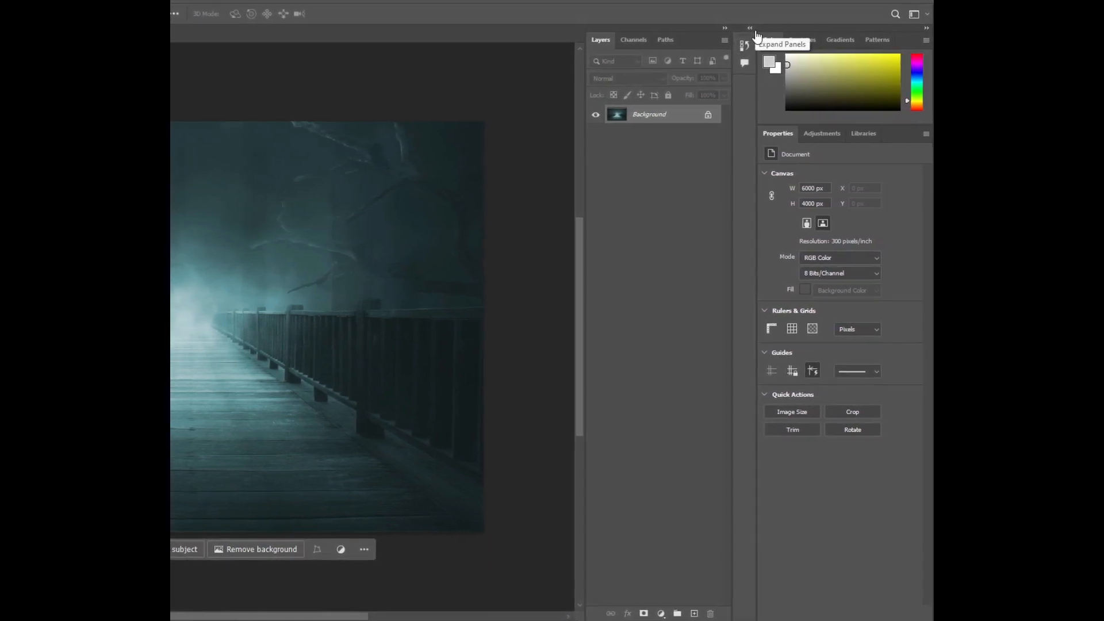
Collapse the Layers column to labelled icons, open and close Layers from there, and expand the column again
left_click(716, 33)
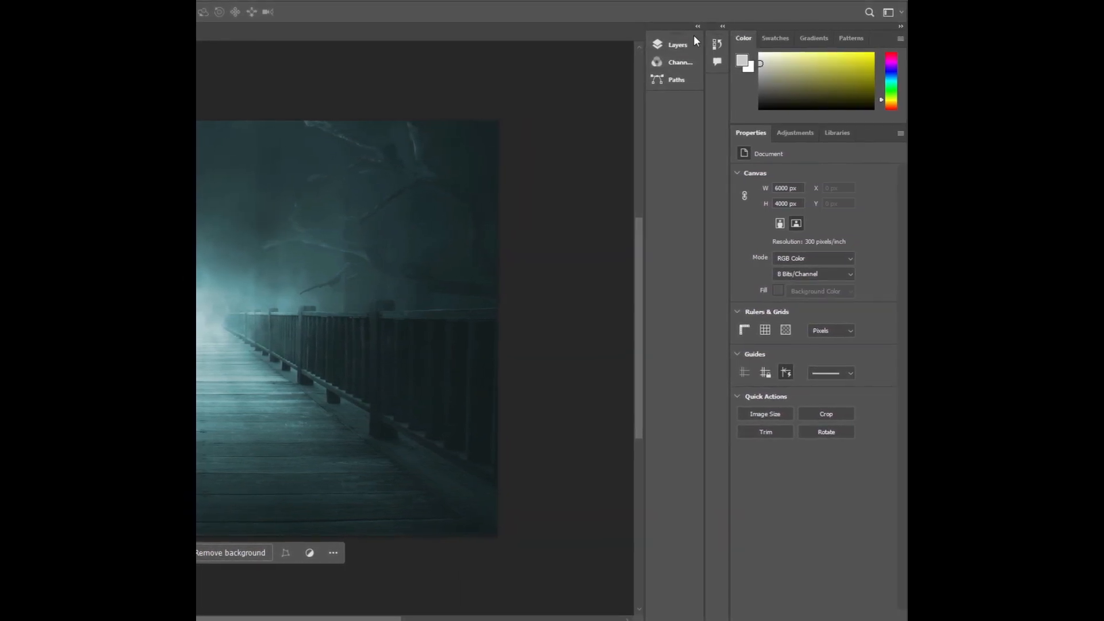
left_click(666, 47)
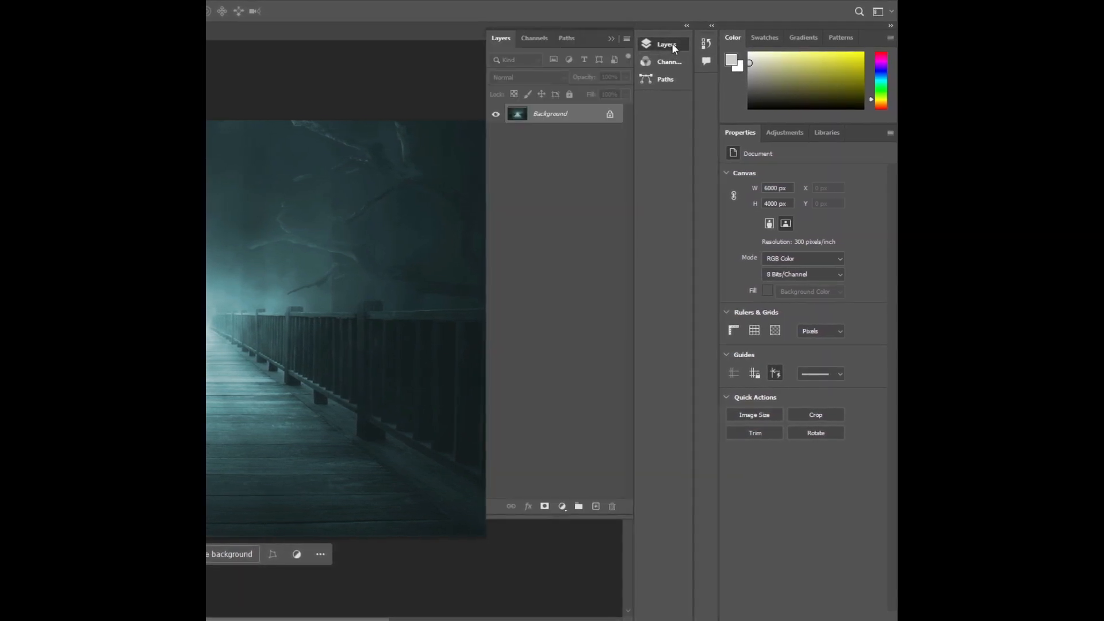
left_click(670, 44)
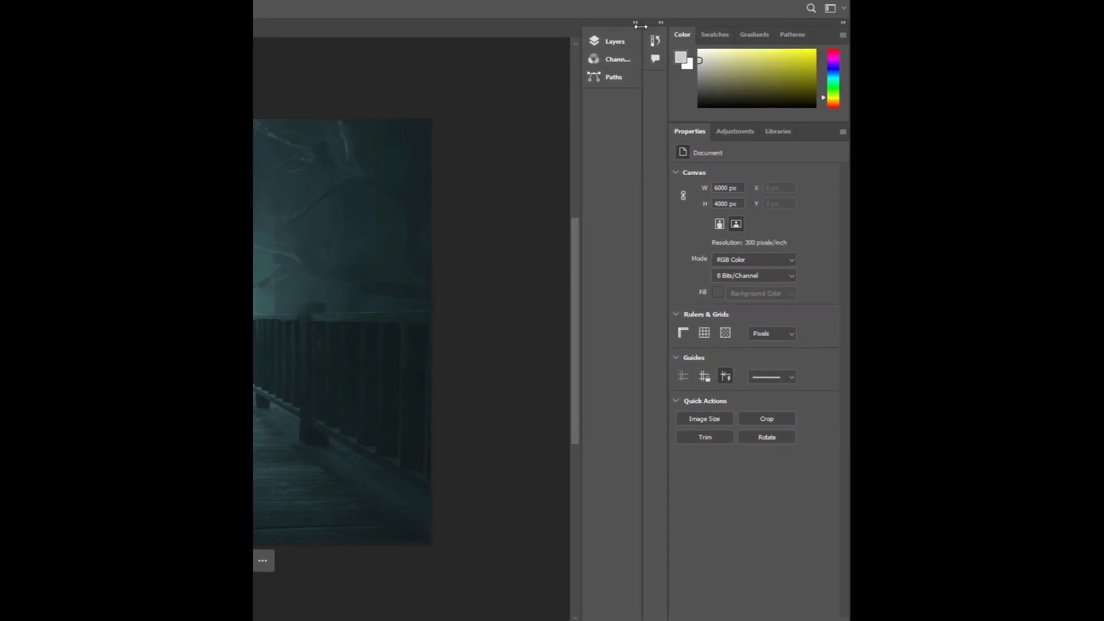
left_click(632, 23)
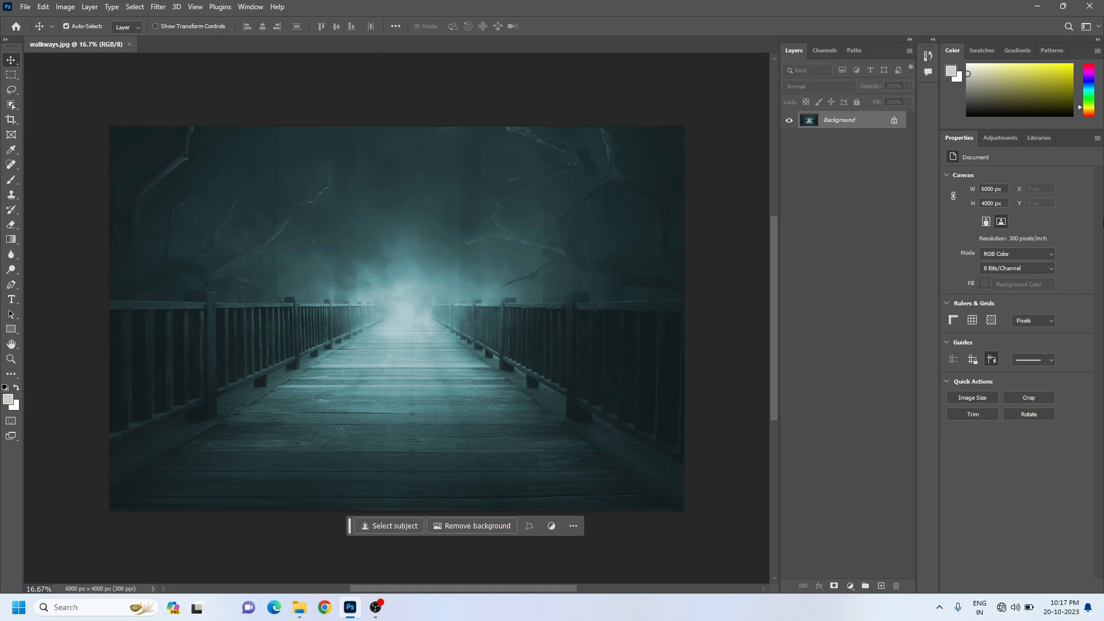
Hide the Layers panel and show it again
left_click(250, 6)
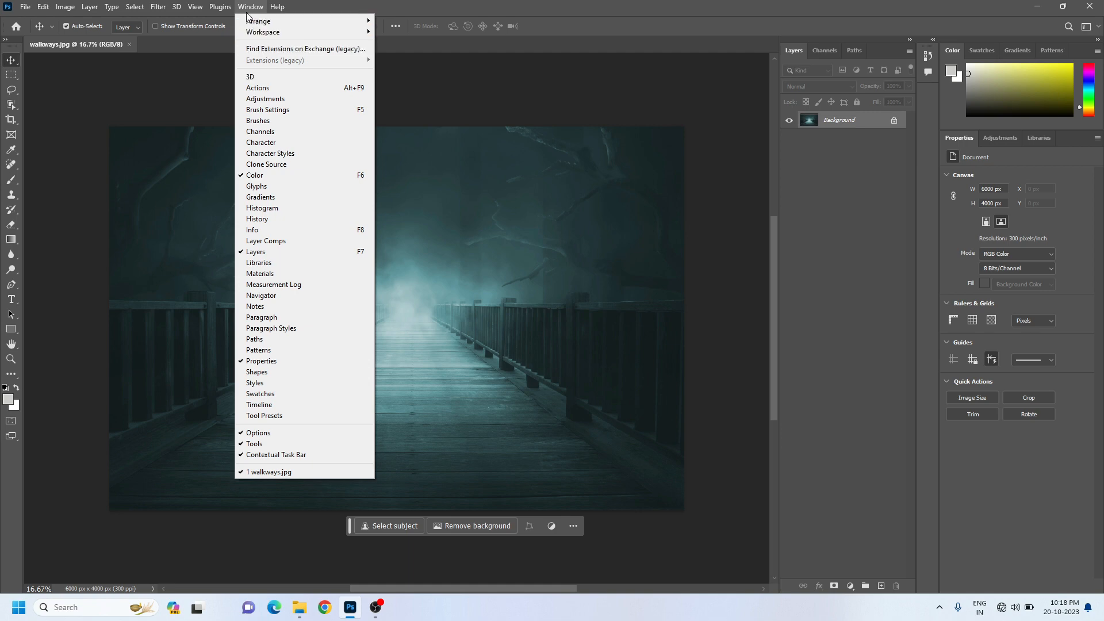
left_click(278, 257)
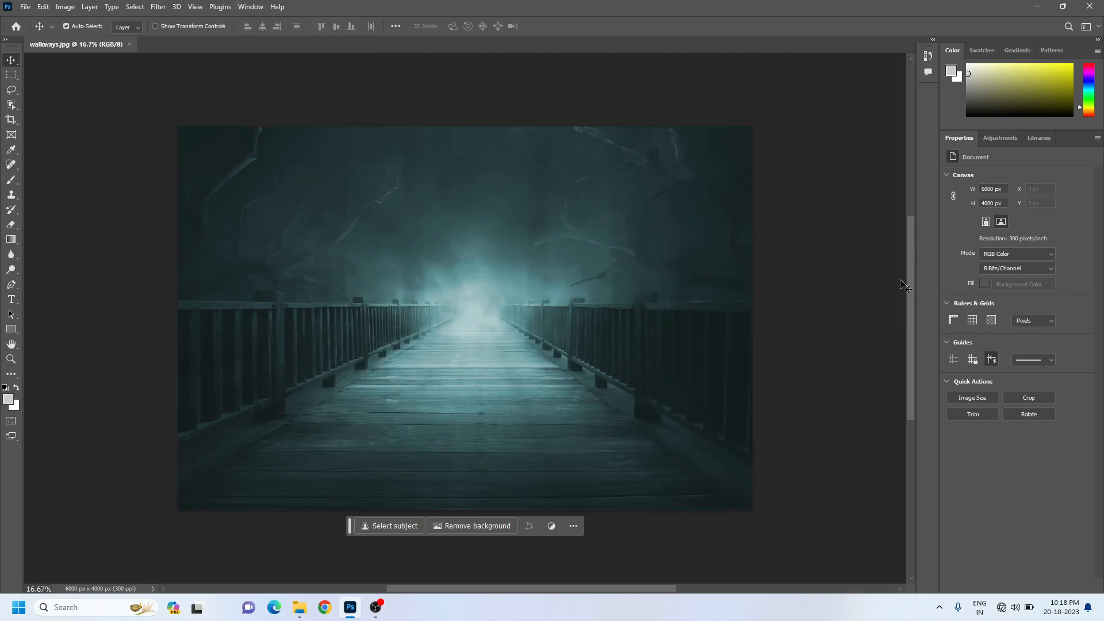
left_click(253, 7)
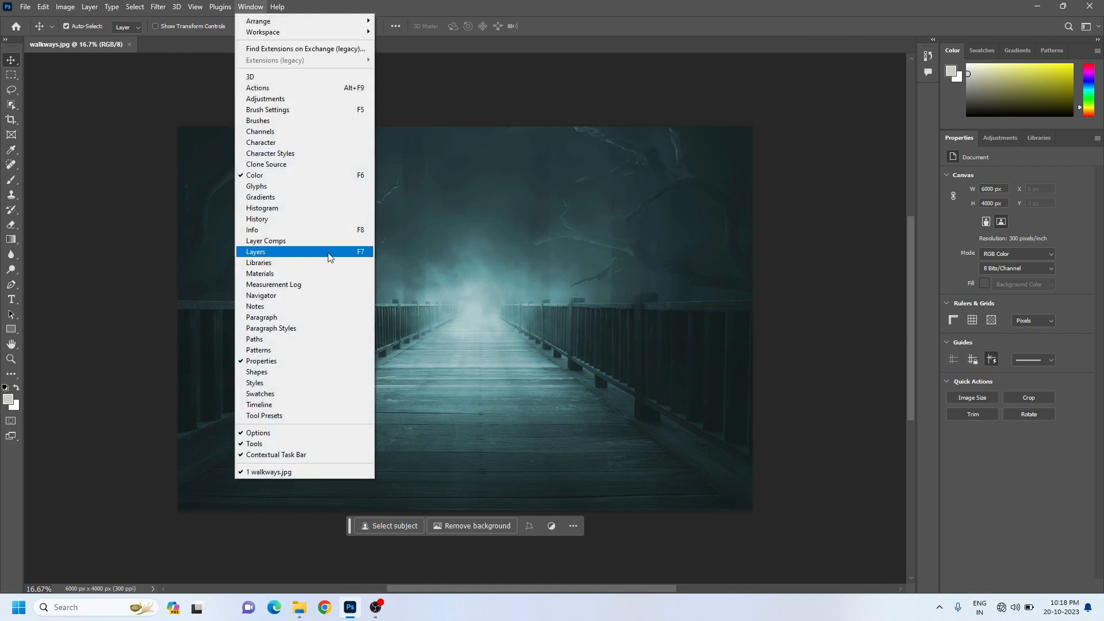
left_click(457, 4)
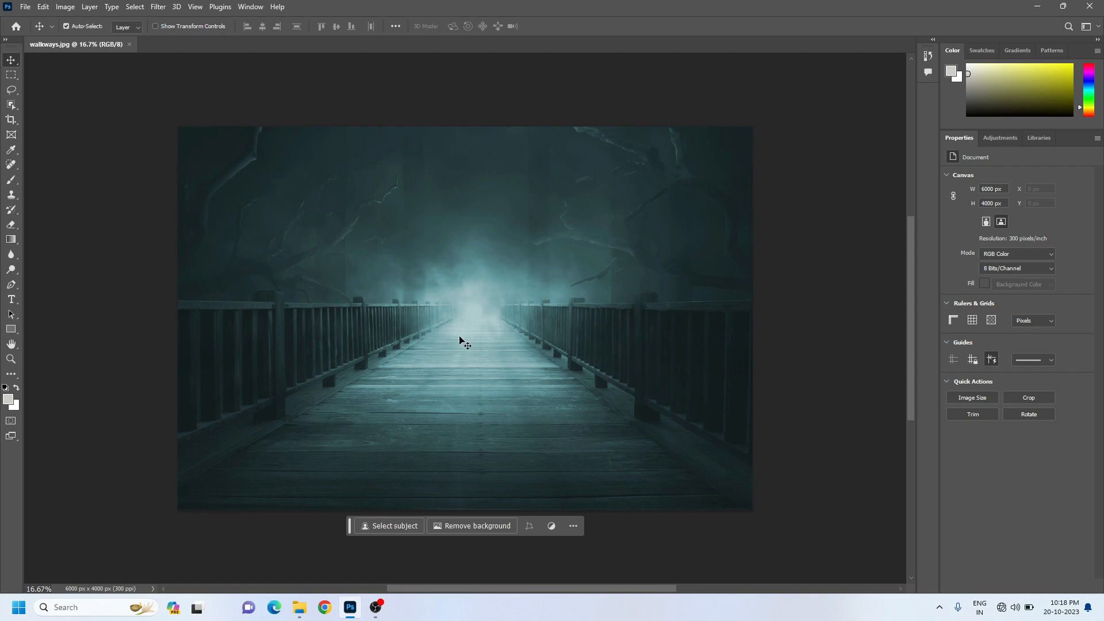
key("F7")
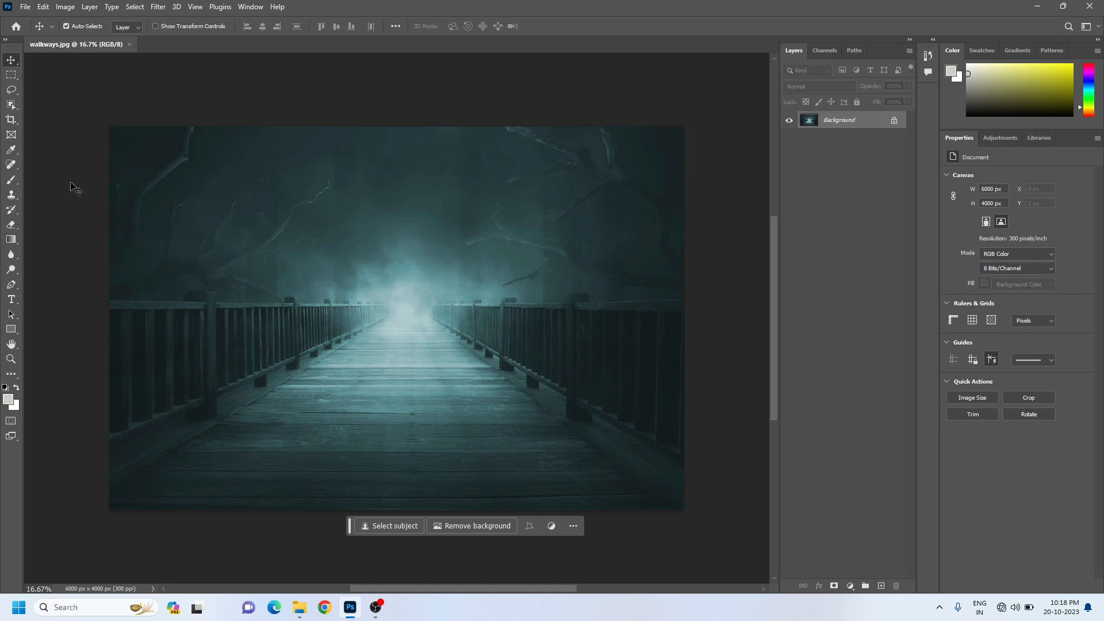
Save the current panel layout as a new workspace named "my workspace" and choose it as the active workspace
left_click(256, 12)
mouse_move(253, 33)
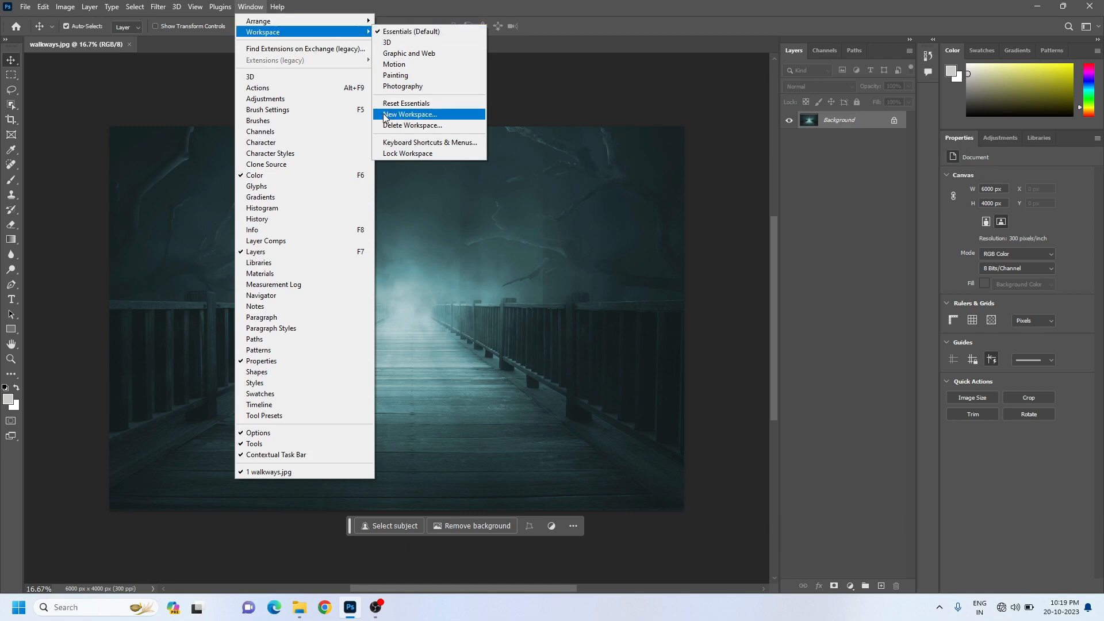
left_click(455, 115)
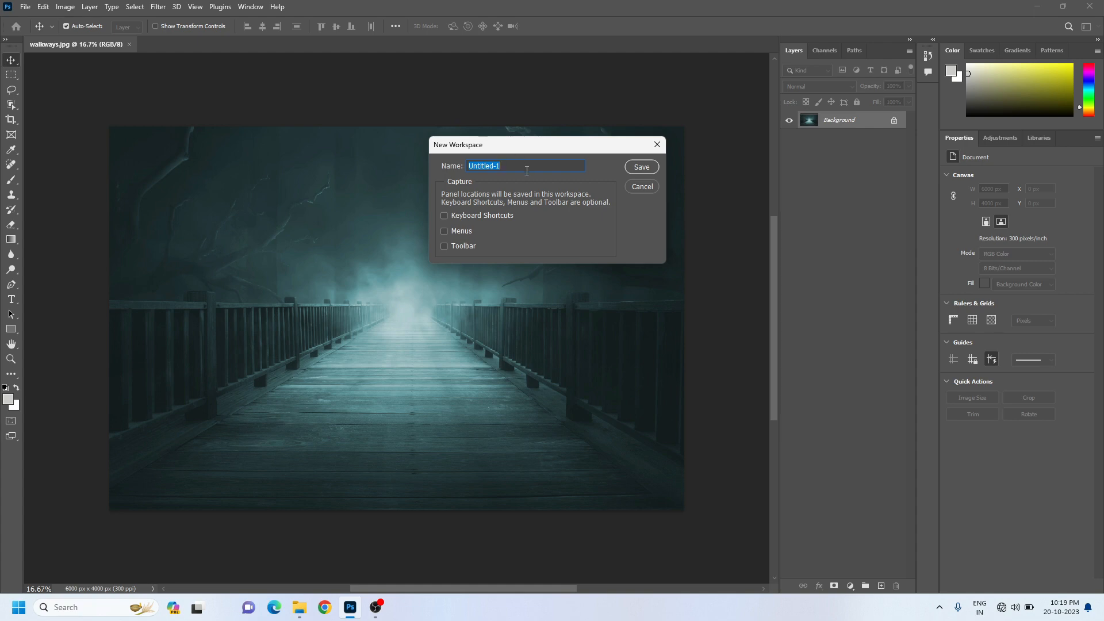
type("my workshpace")
left_click(641, 167)
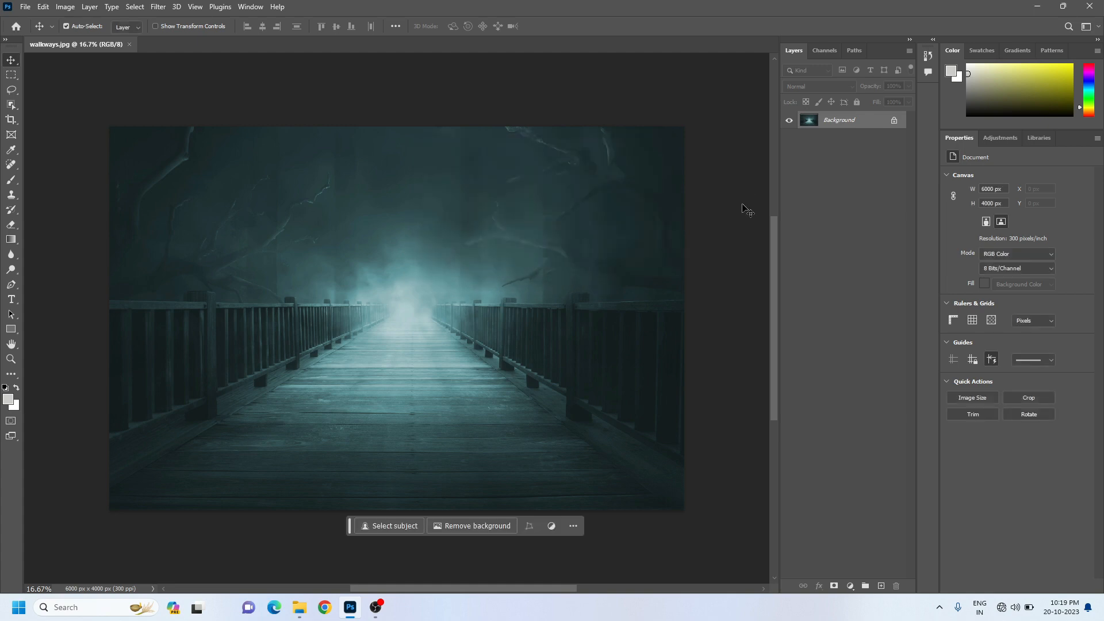
left_click(256, 8)
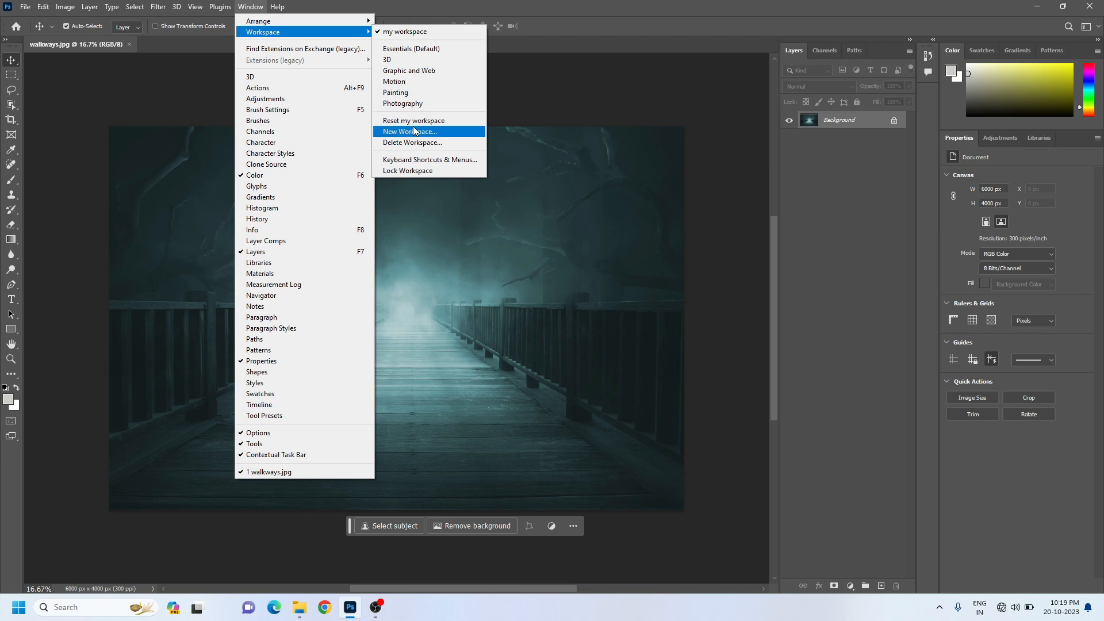
left_click(404, 33)
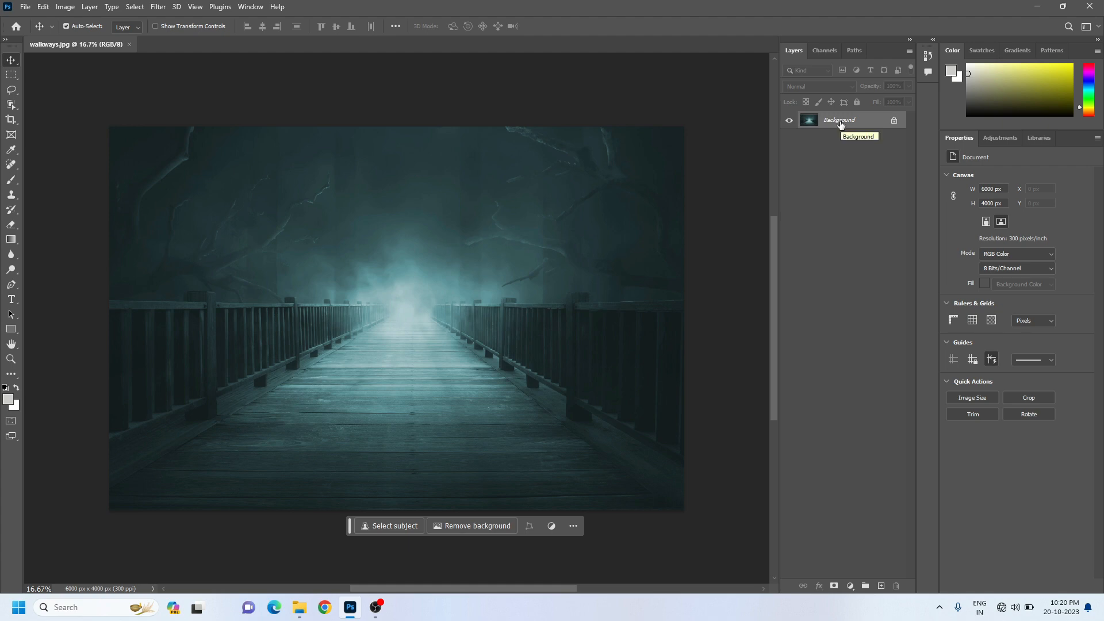
Unlock the Background layer and bring up the Layer Concept folder in a smaller File Explorer window beside the document
left_click(895, 121)
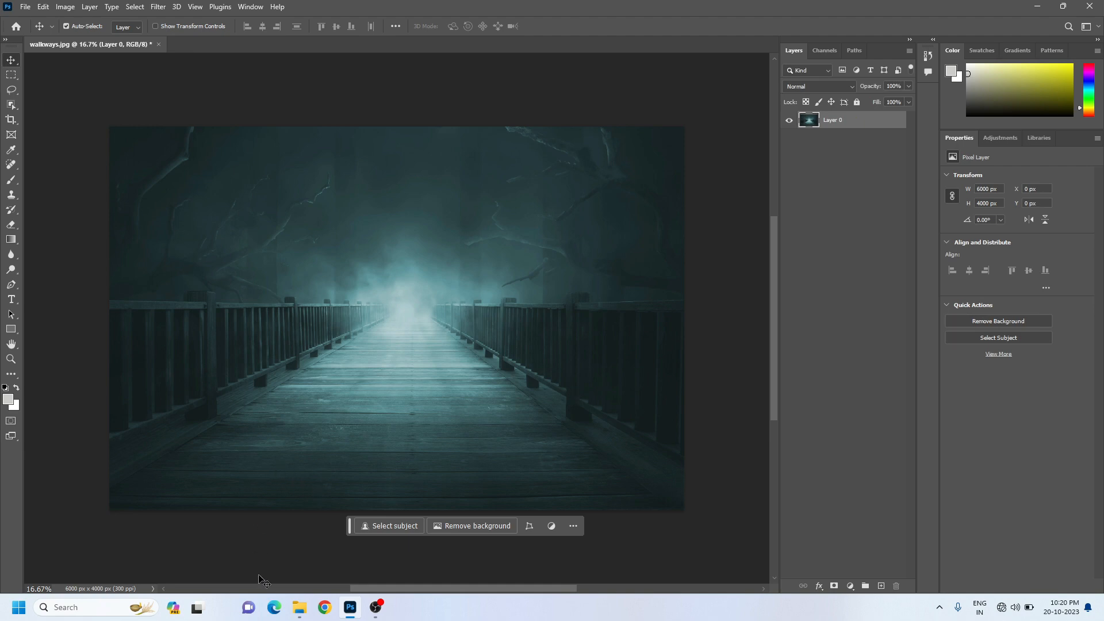
left_click(306, 608)
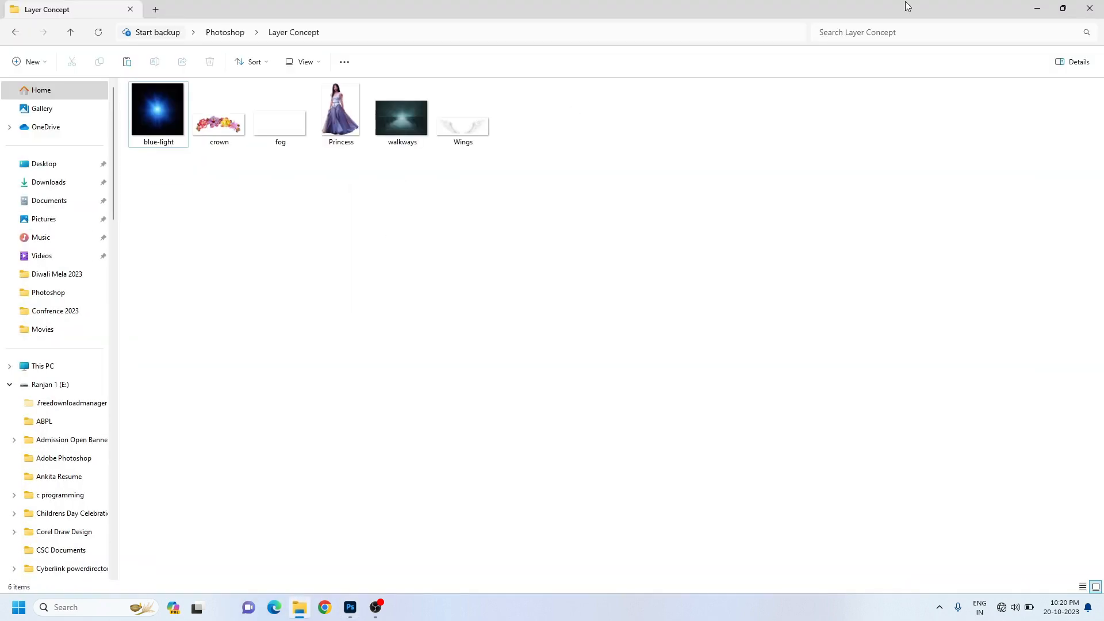
left_click(1062, 8)
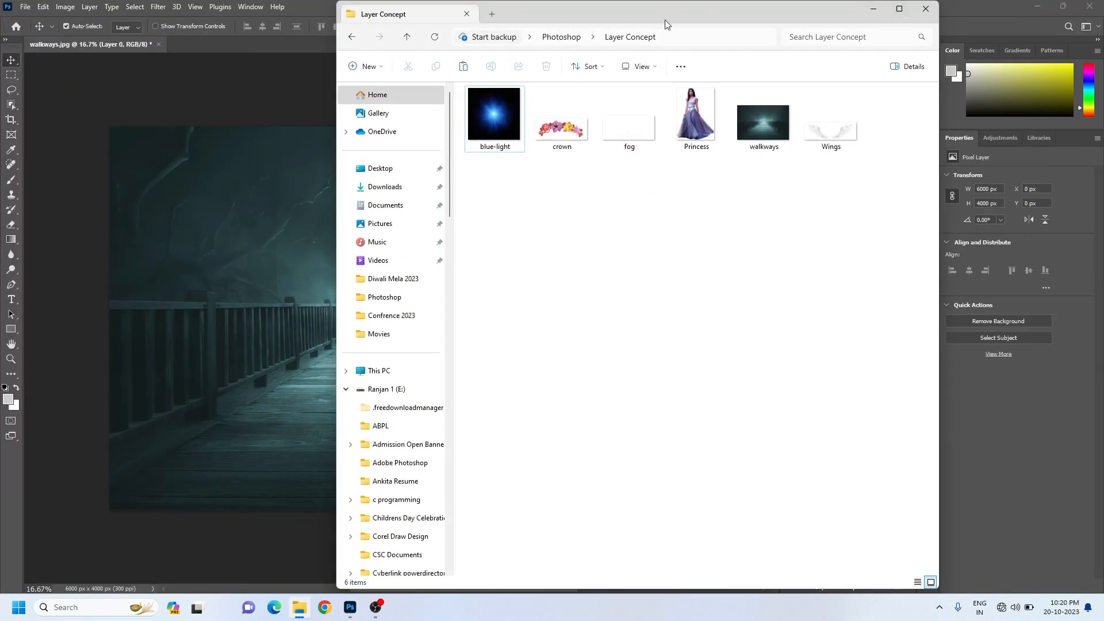
left_click_drag(680, 20, 846, 135)
Place the fog, Princess, Wings, blue-light and crown images from the folder into the walkways document at their default positions, and select Layer 0
left_click_drag(1059, 303, 661, 203)
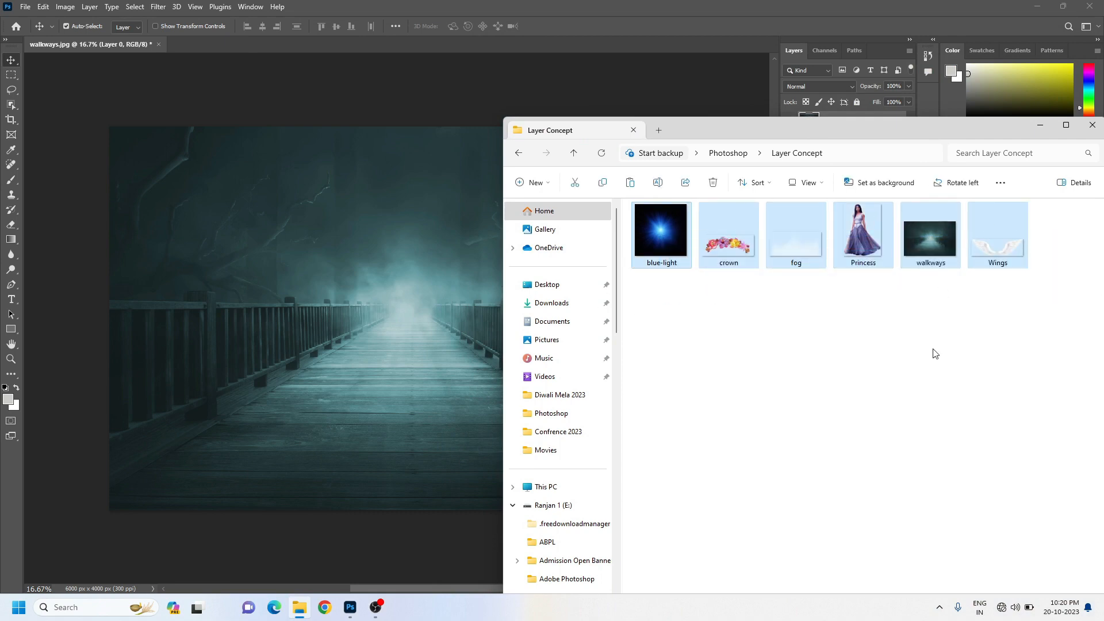
left_click(932, 239)
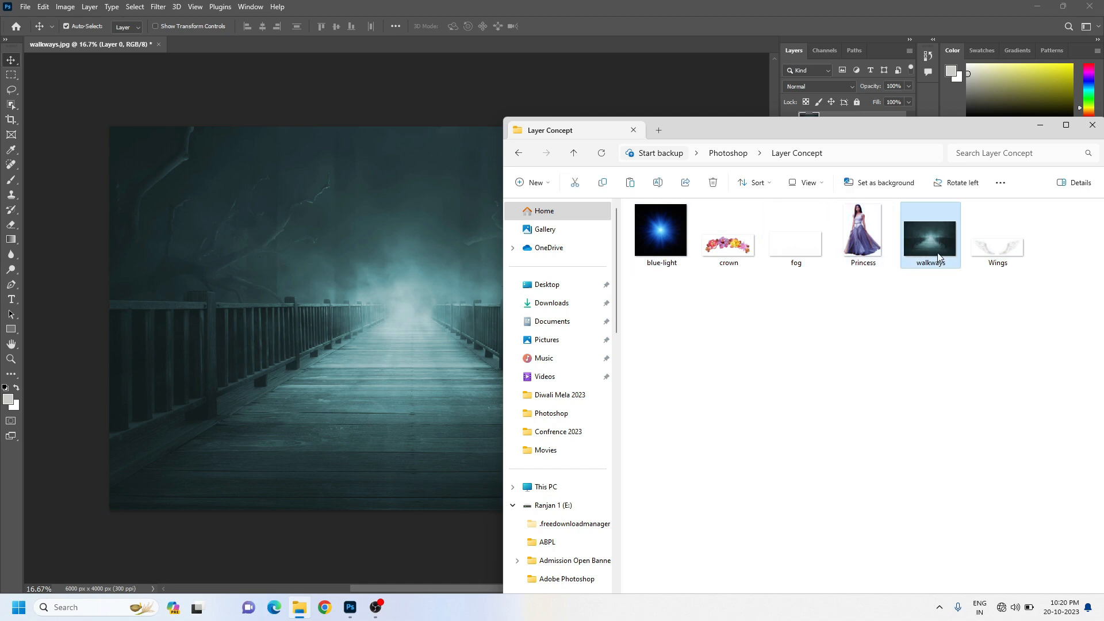
key("ctrl+a")
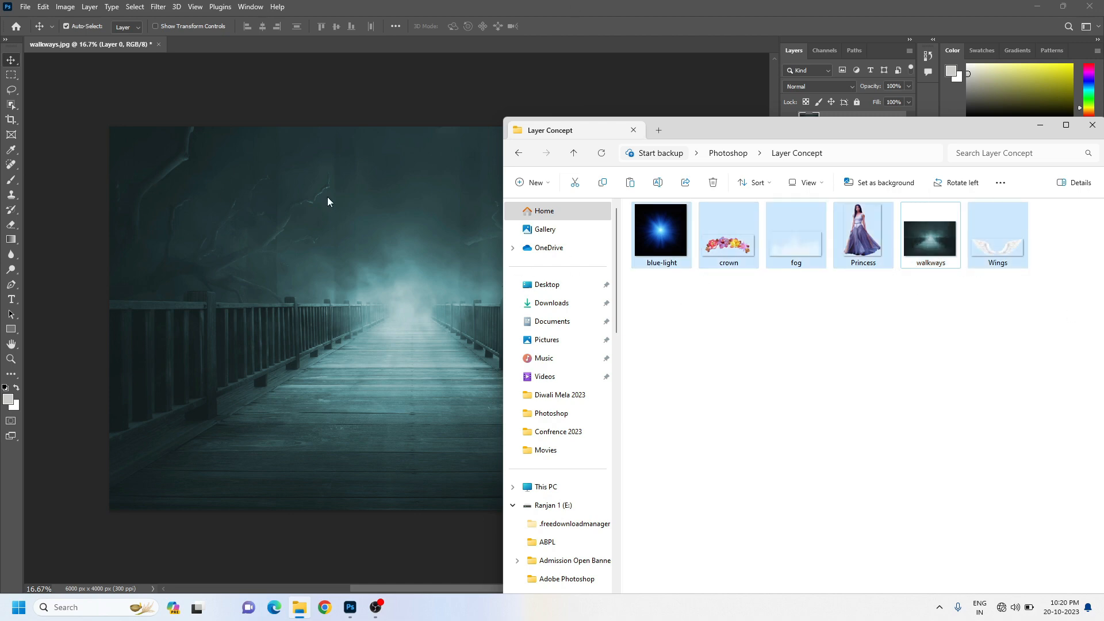
left_click_drag(789, 248, 335, 272)
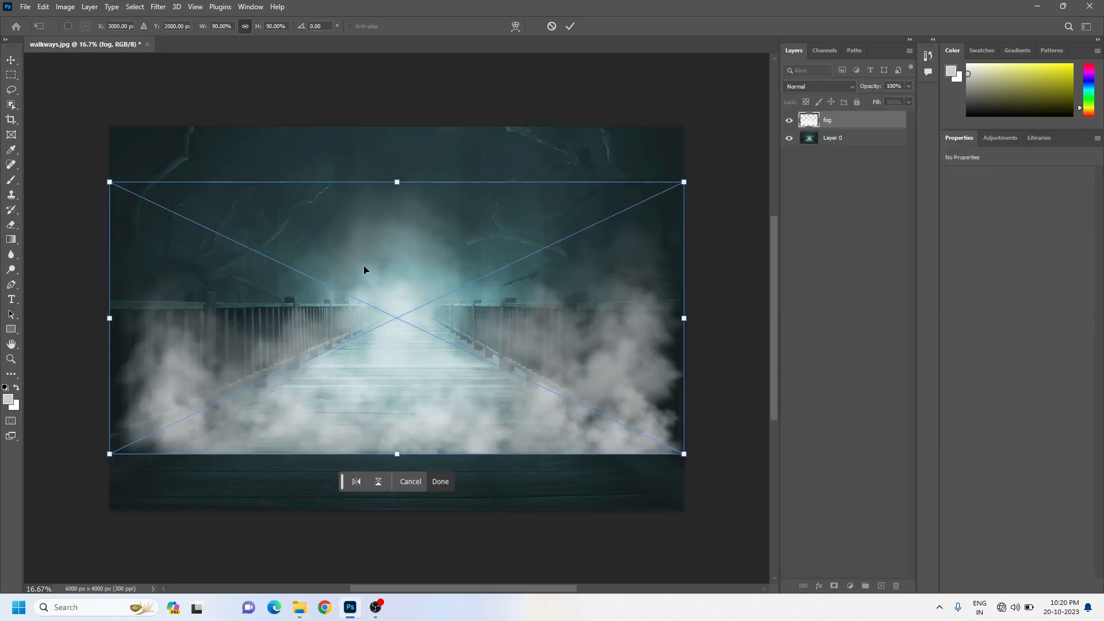
key("Return")
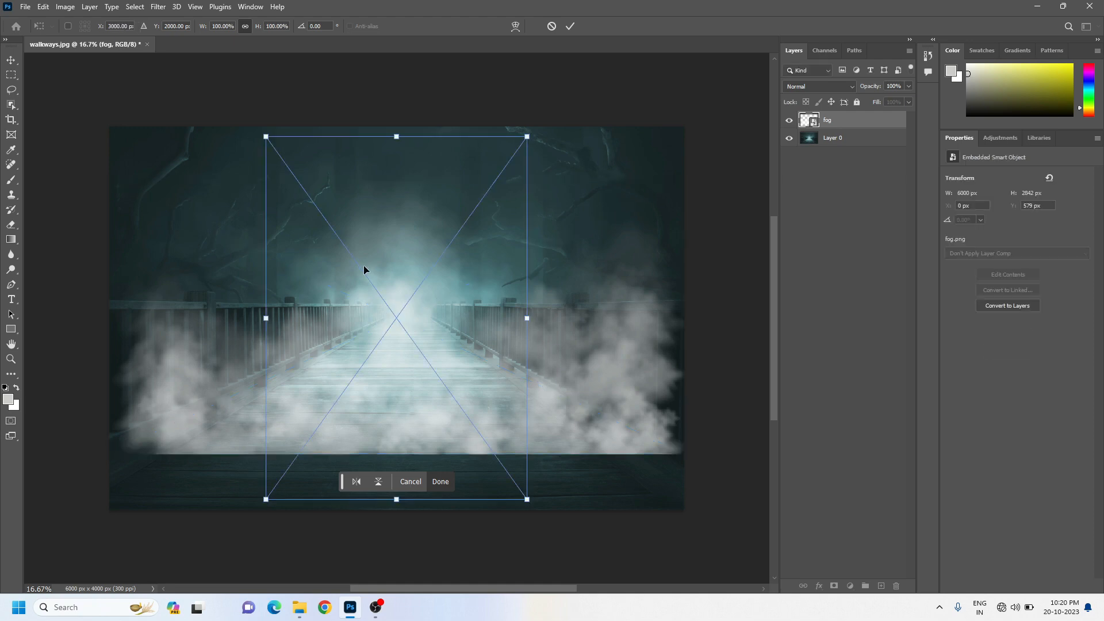
key("Return")
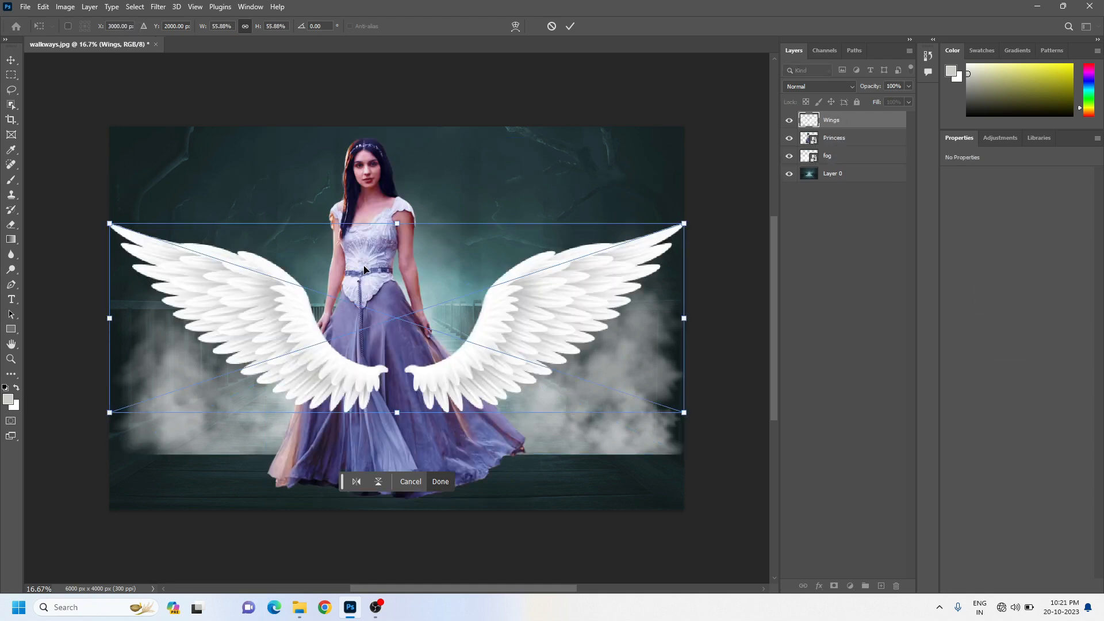
key("Return")
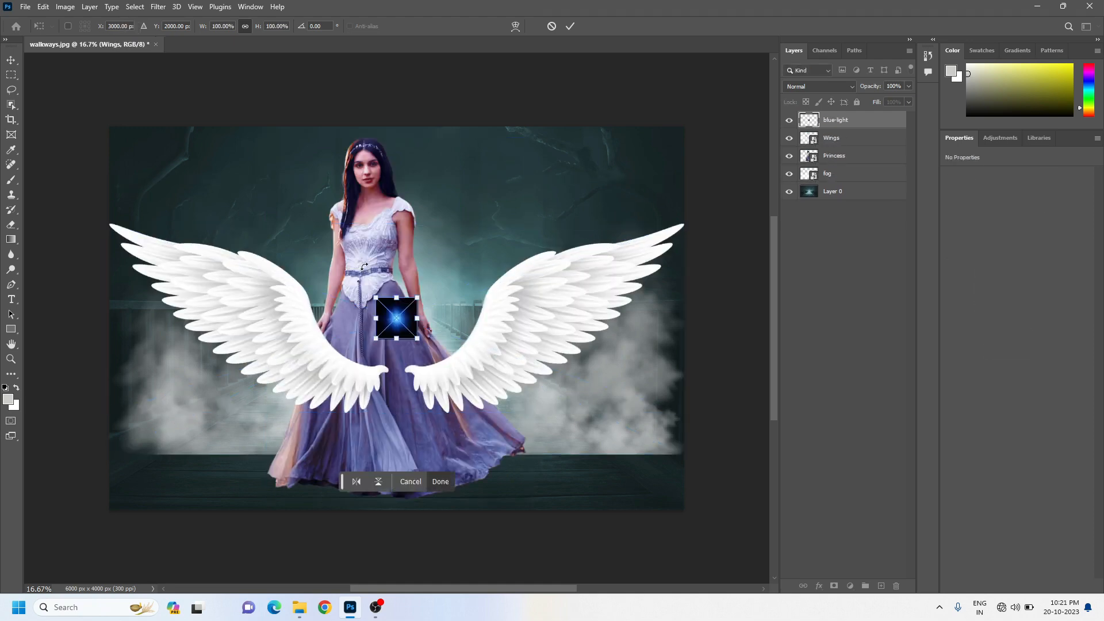
key("Return")
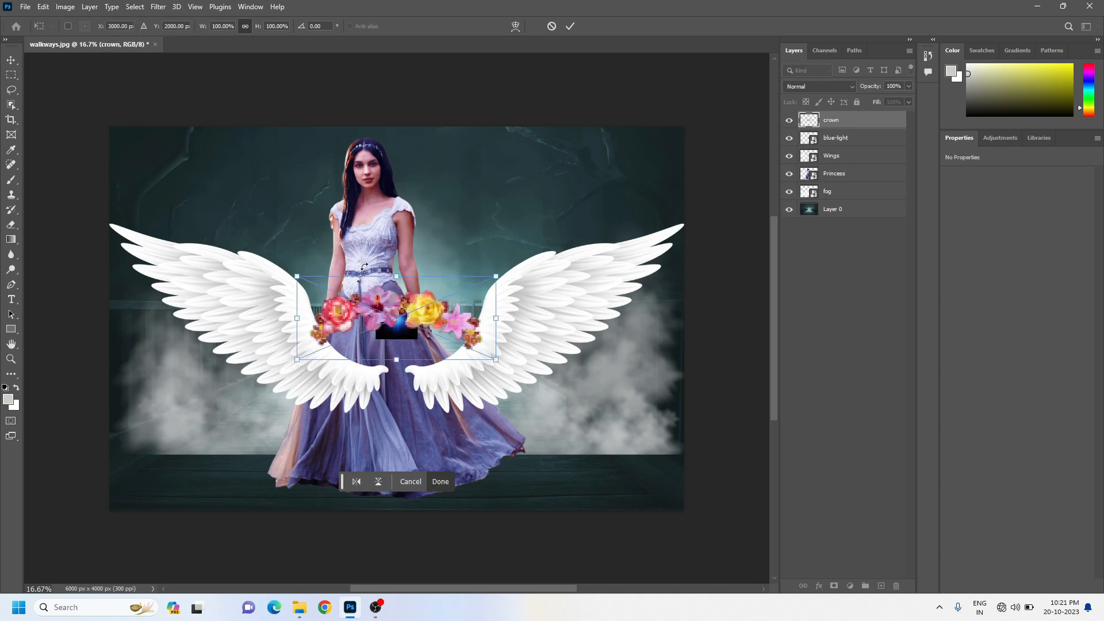
key("Return")
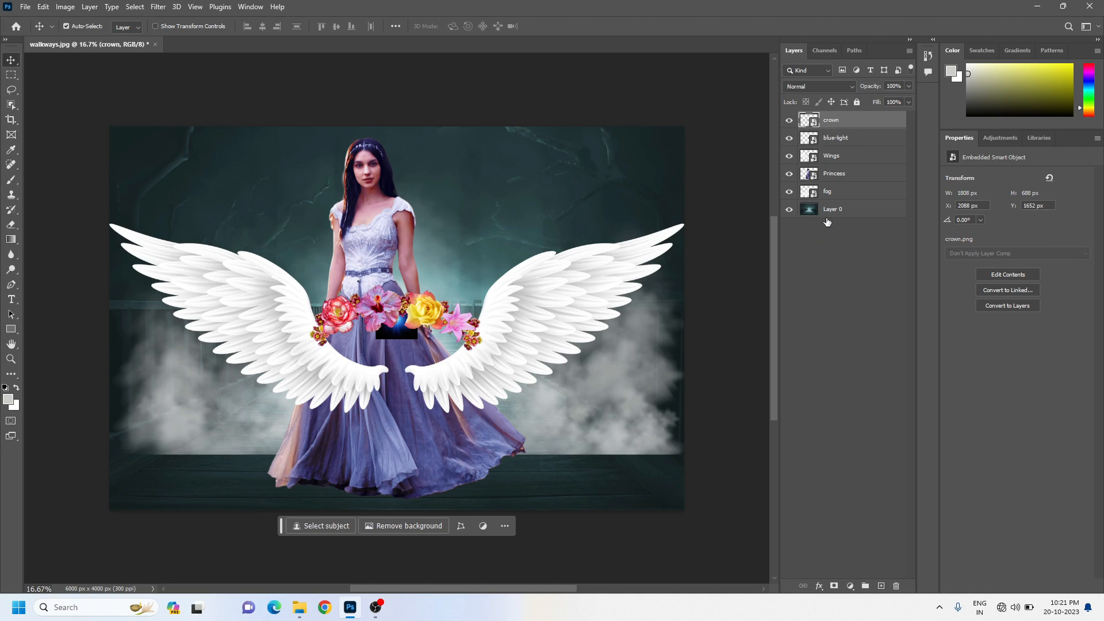
left_click(865, 213)
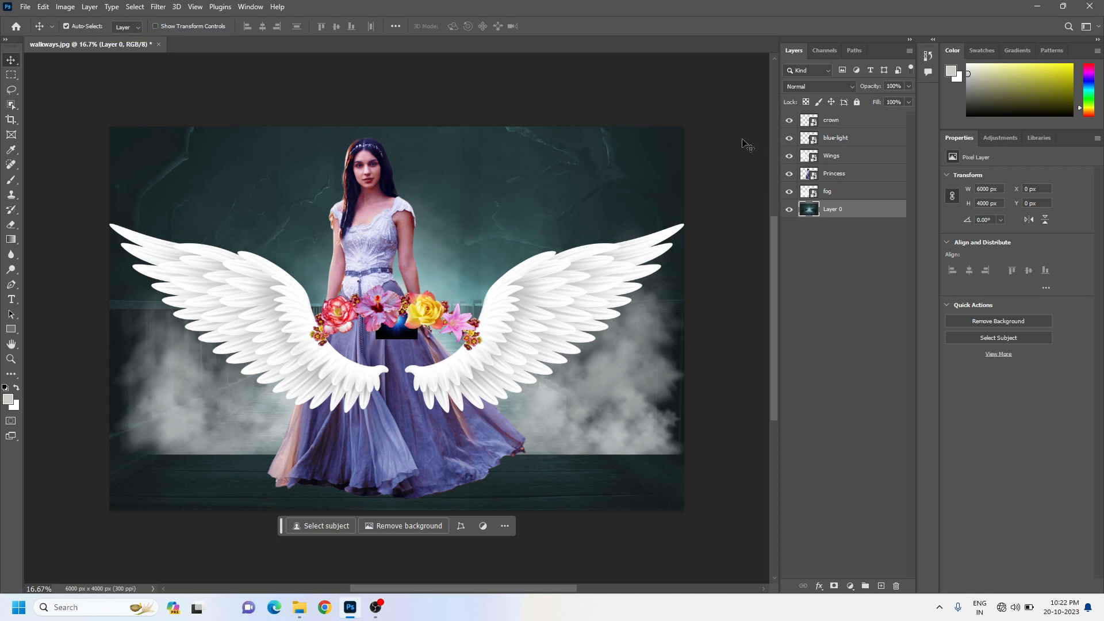
Select the fog layer, followed by the crown, Princess and fog layers through their artwork on the canvas
left_click(871, 195)
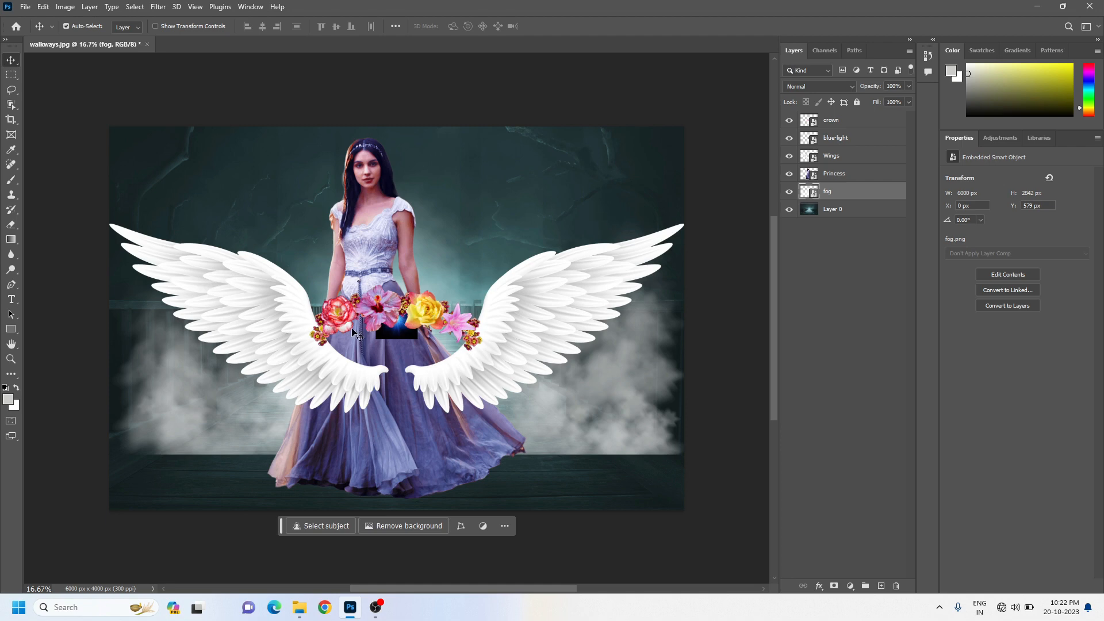
left_click(373, 303)
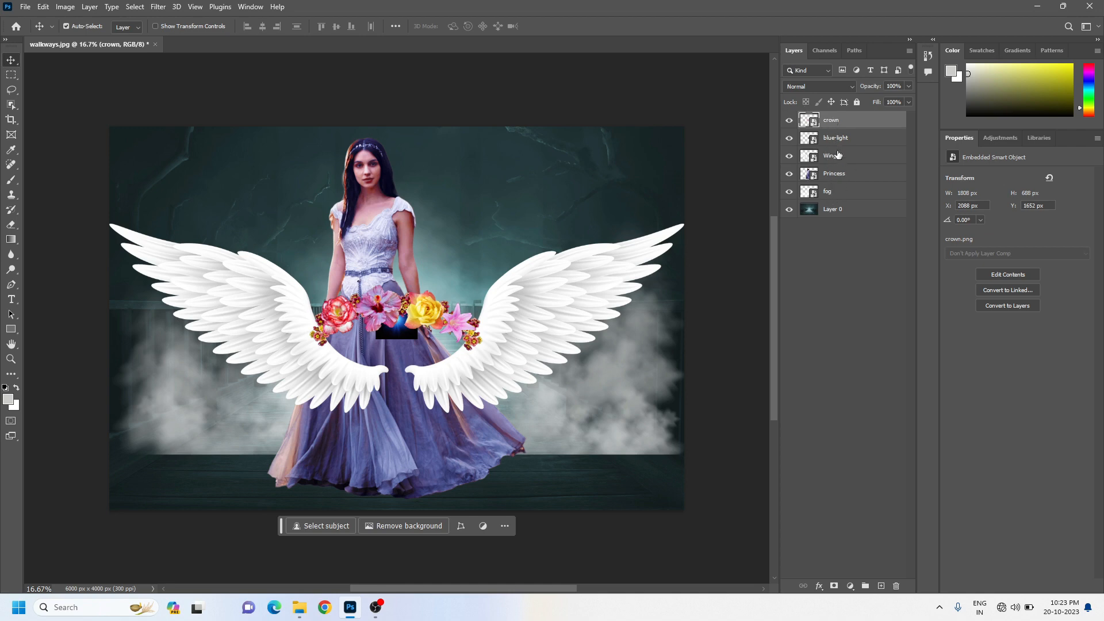
left_click(371, 213)
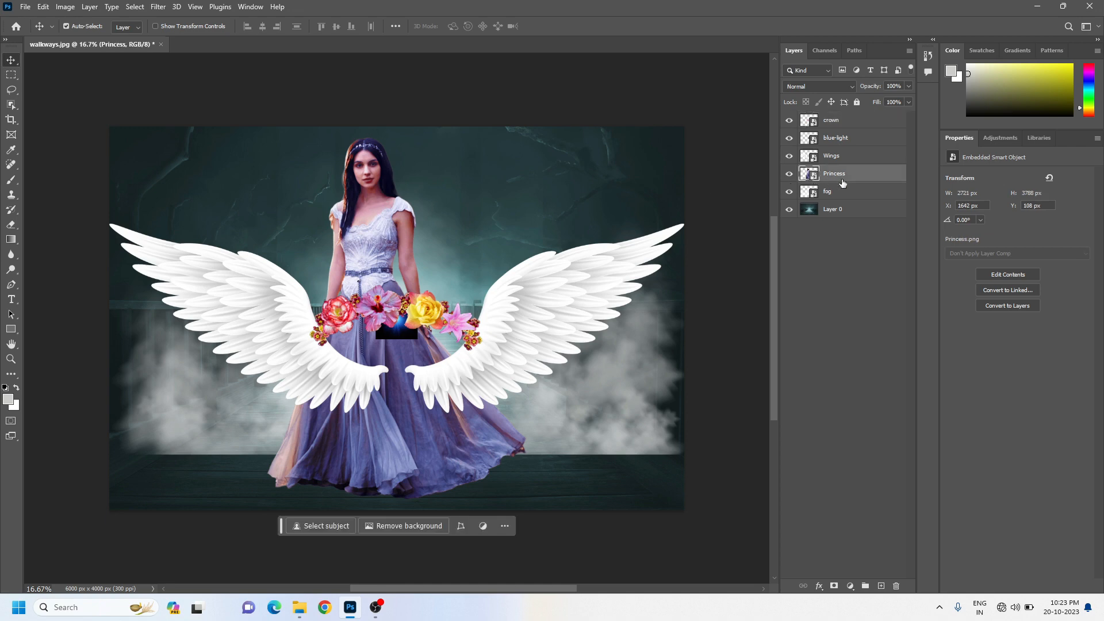
left_click(173, 403)
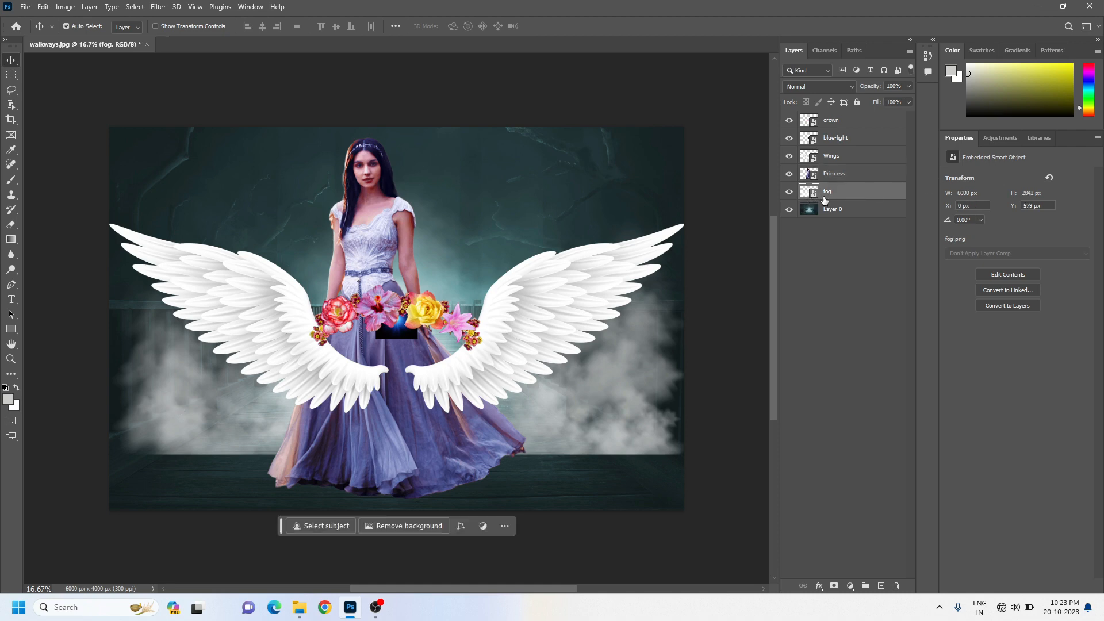
Move the wings about 144 px left and 434 px down, and select the princess on the canvas
left_click(599, 277)
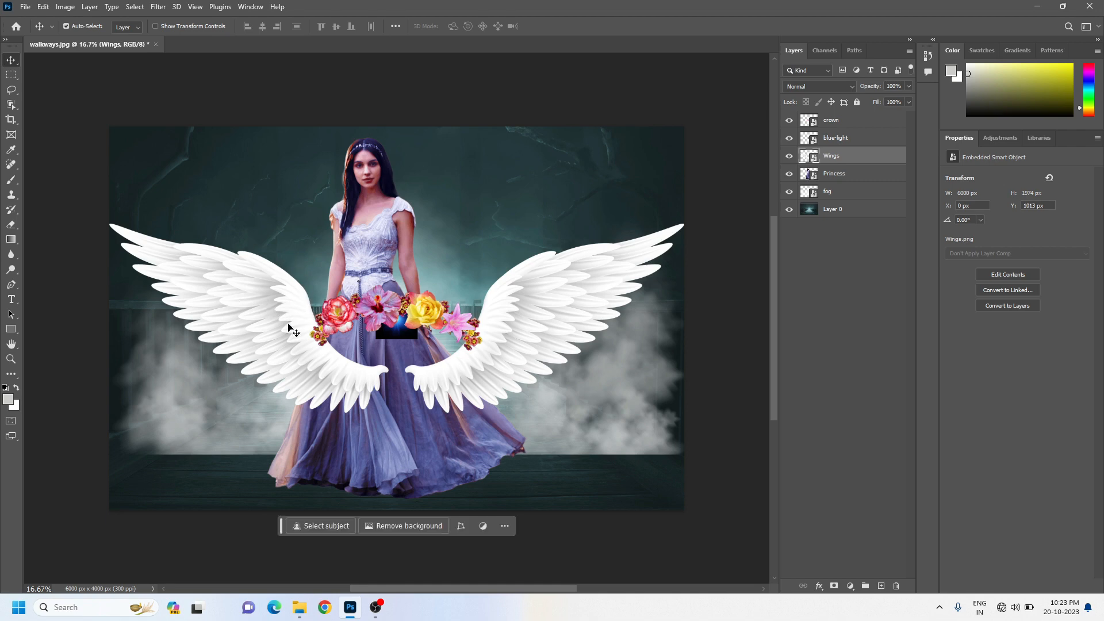
left_click_drag(277, 331, 262, 373)
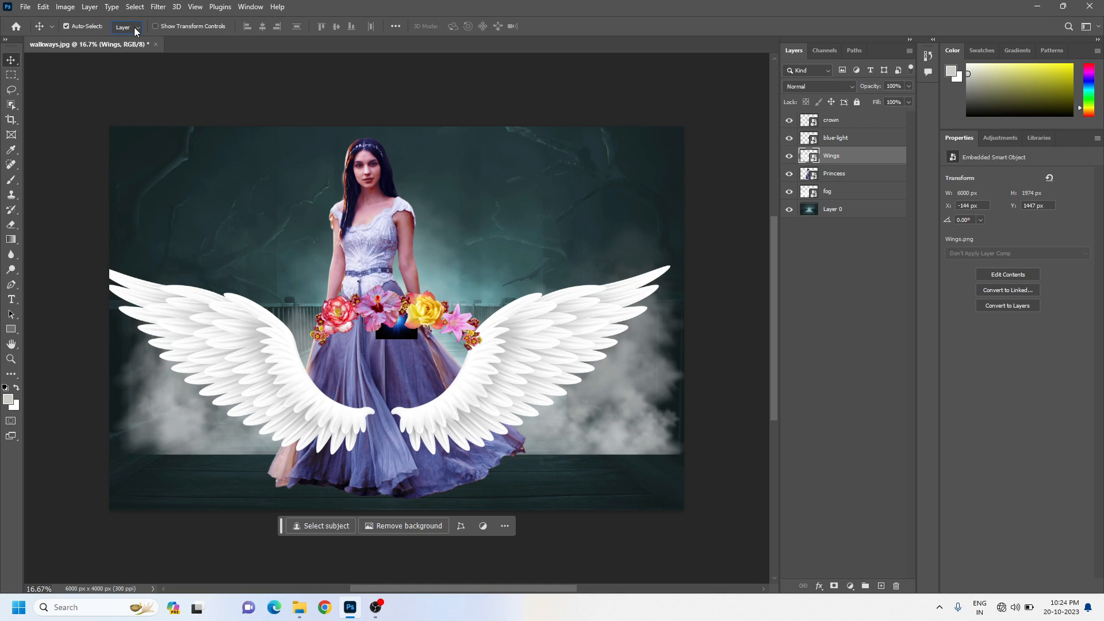
left_click(365, 216)
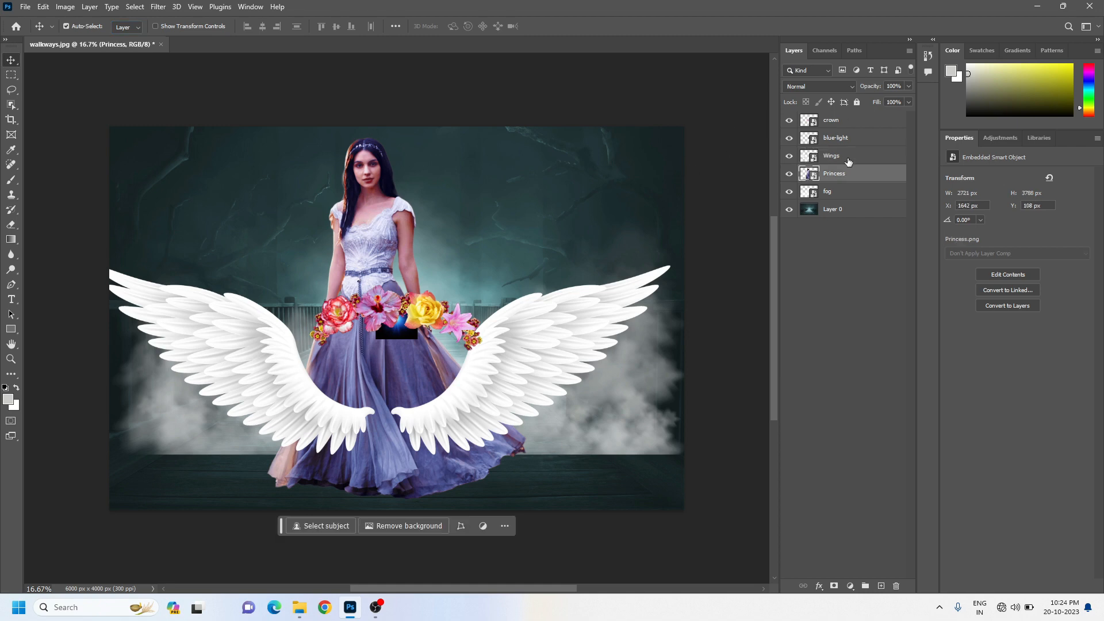
Turn off Auto-Select and move the Wings layer about 420 px right and 312 px up
left_click(66, 26)
left_click(865, 165)
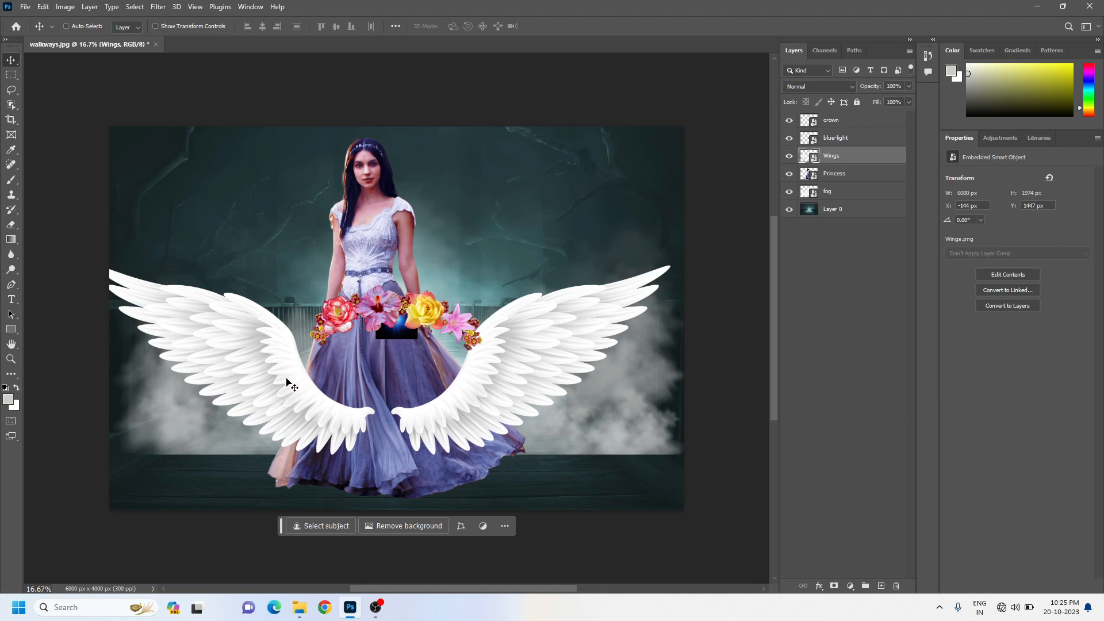
left_click_drag(292, 382, 344, 339)
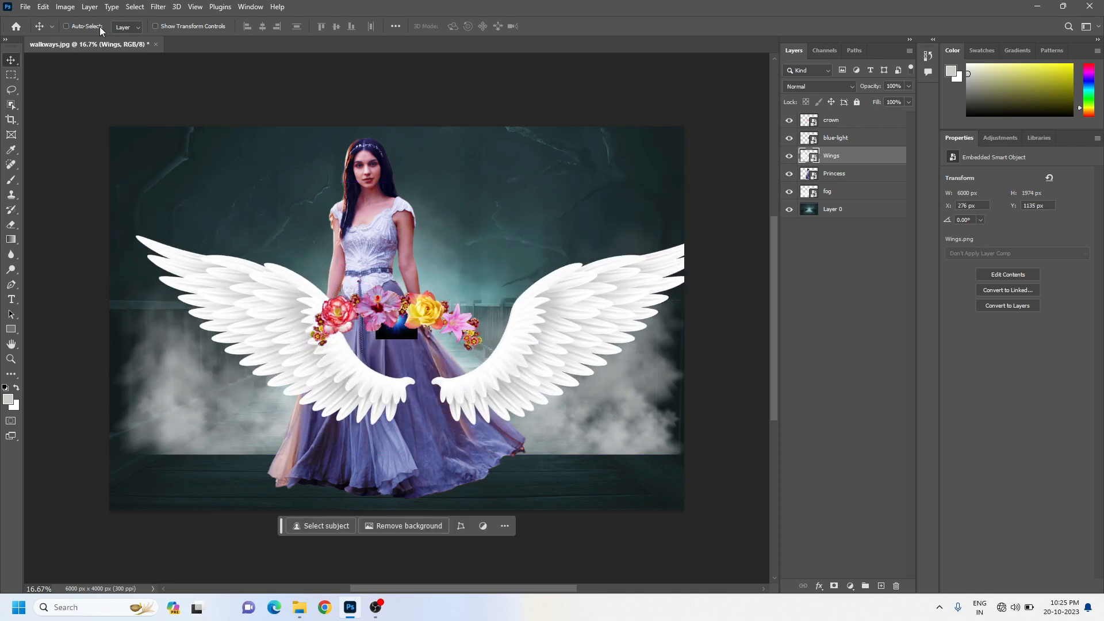
Set the Auto-Select target to Group and combine the Wings, Princess and fog layers into one group
left_click(130, 27)
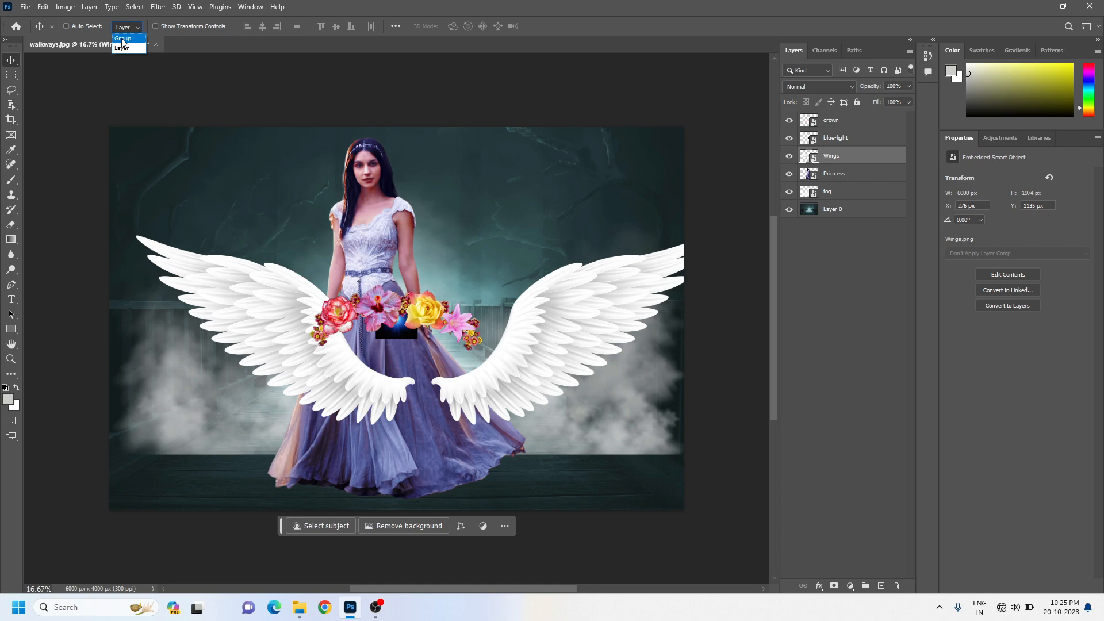
left_click(123, 38)
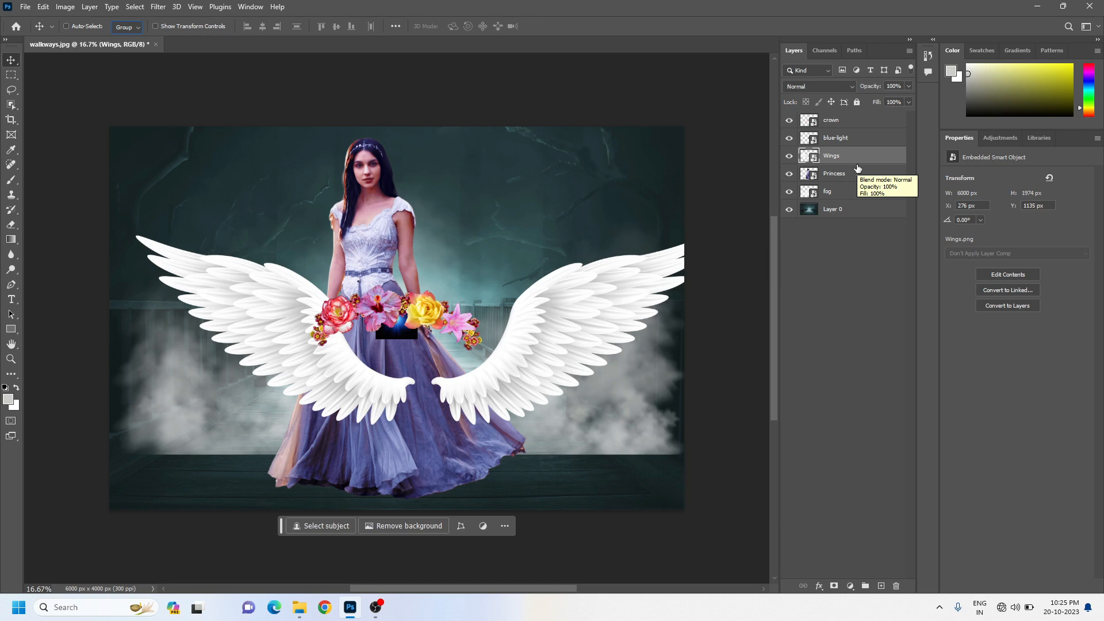
left_click(827, 176, "ctrl")
left_click(847, 196, "ctrl")
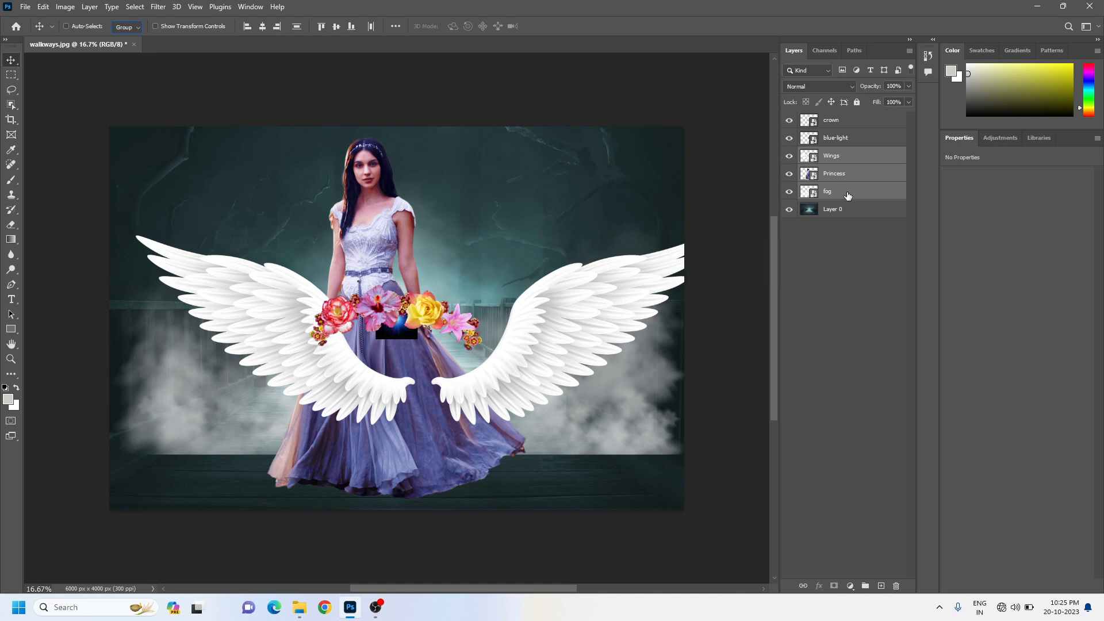
key("ctrl")
key("ctrl+g")
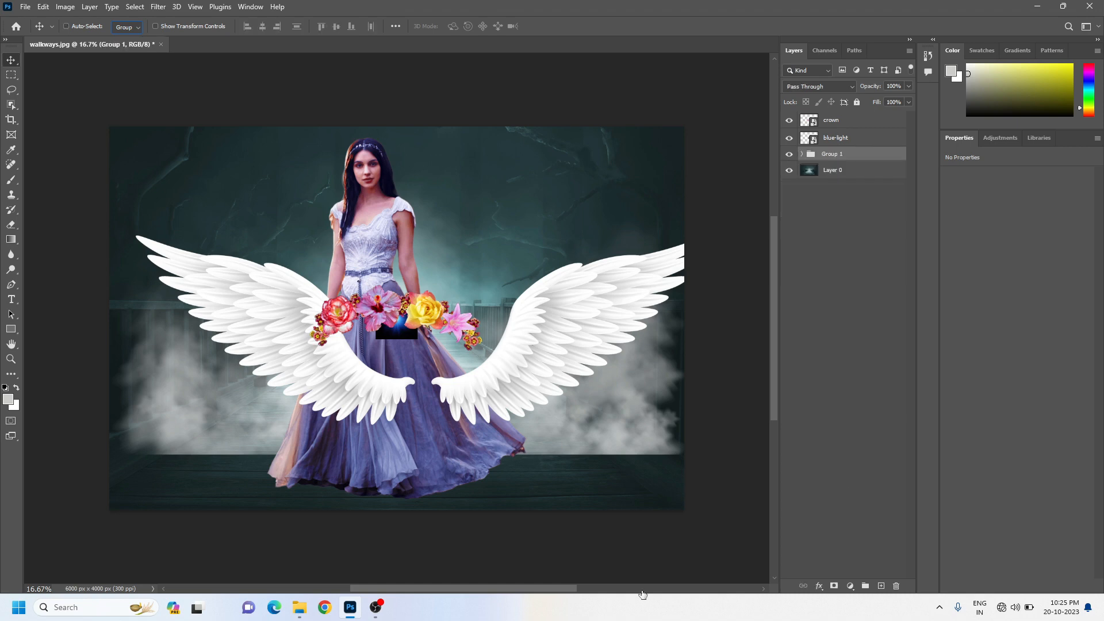
Rename the new layer group as "prices" and deselect all layers
double_click(837, 155)
type("prices")
left_click(837, 223)
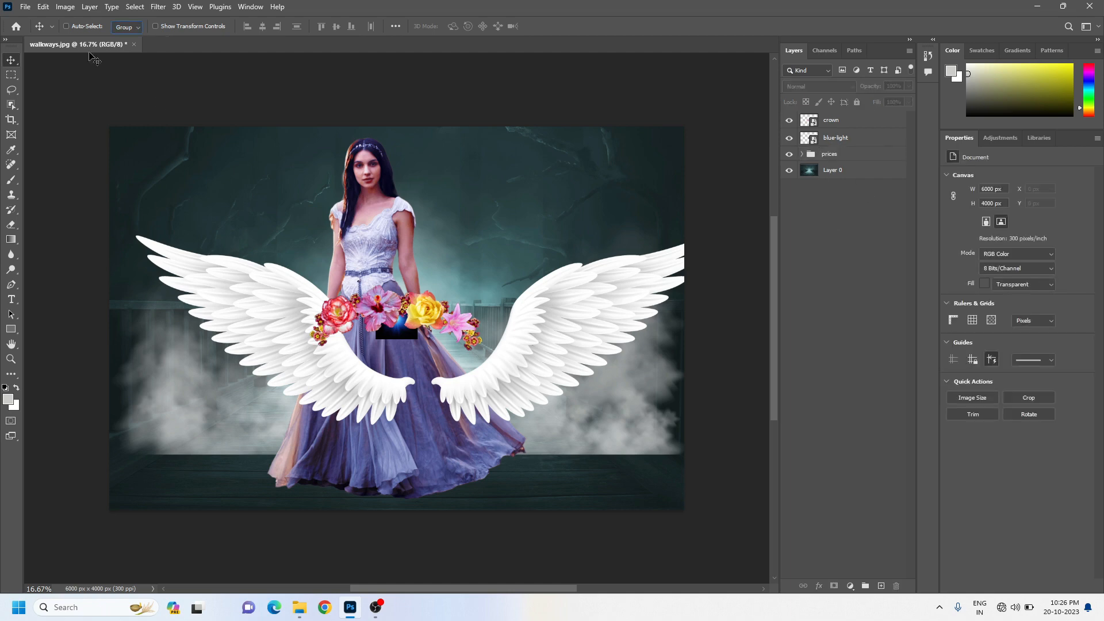
Set the Auto-Select target to Layer, turn Auto-Select on, and select the crown on the canvas
left_click(126, 27)
left_click(131, 47)
left_click(66, 25)
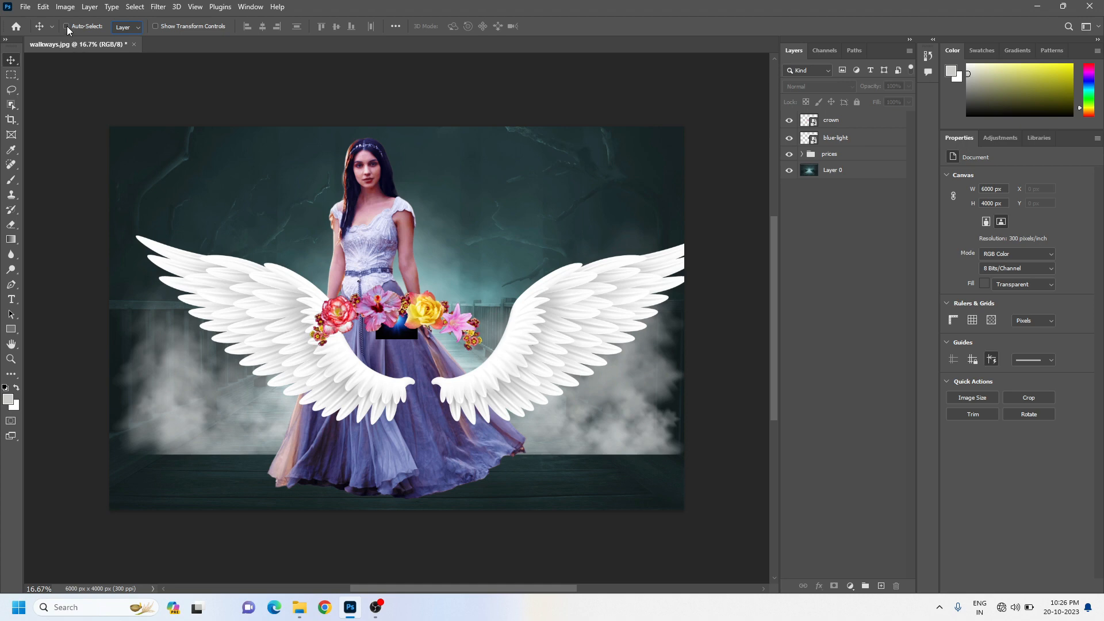
left_click(396, 310)
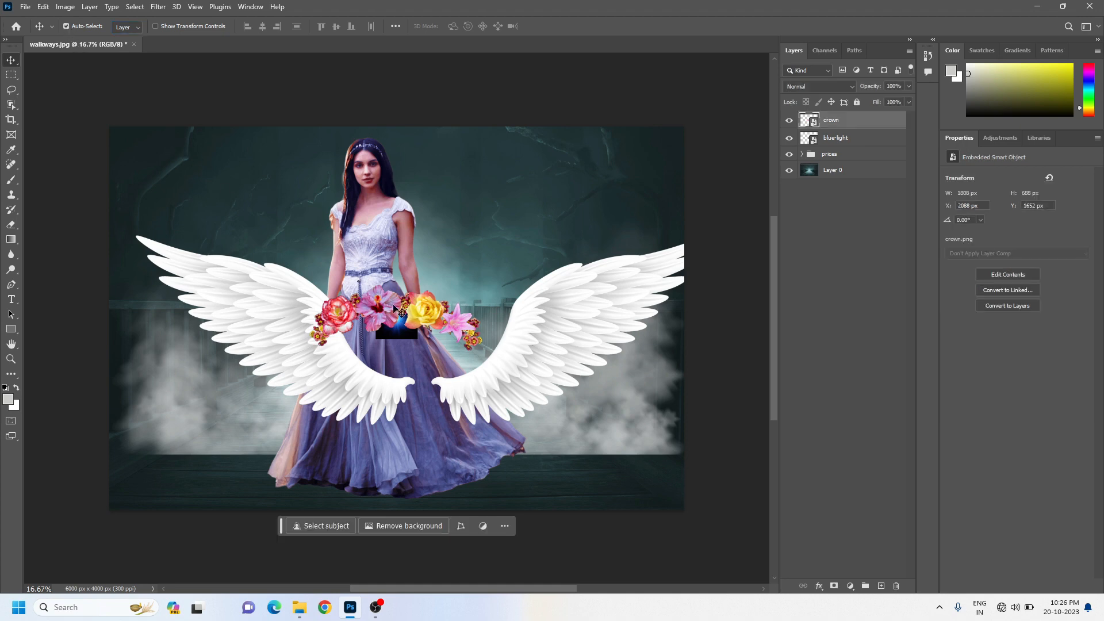
Set the Auto-Select target to Group and move the whole prices group about 168 px straight down
left_click(130, 29)
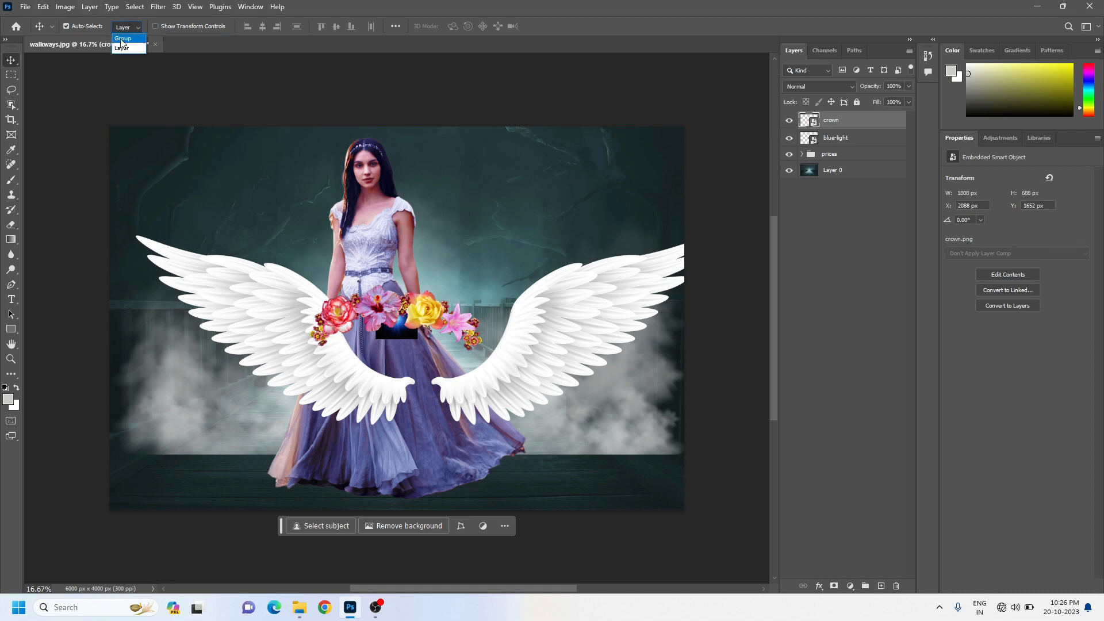
left_click(122, 39)
left_click(828, 157)
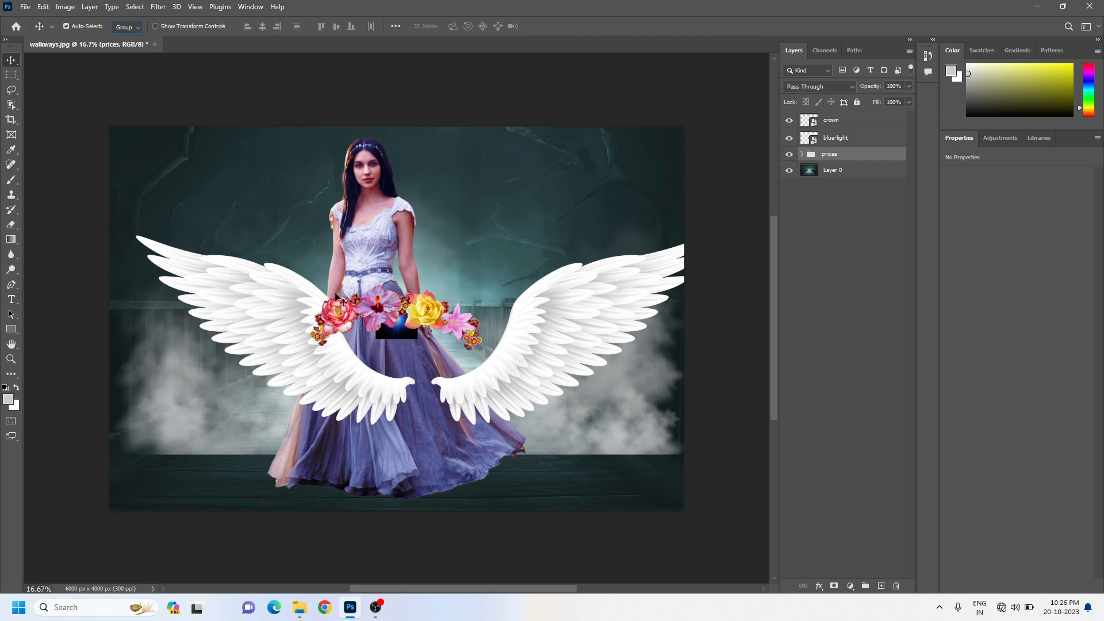
mouse_move(339, 241)
left_mouse_down()
mouse_move(423, 208)
mouse_move(339, 146)
mouse_move(310, 281)
mouse_move(347, 261)
left_mouse_up()
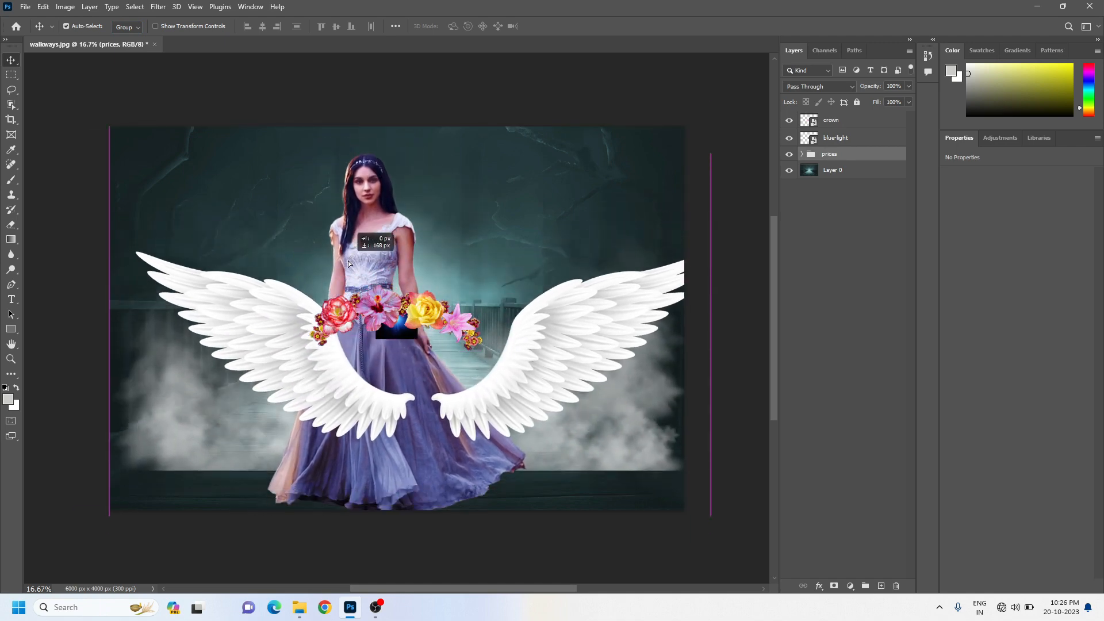
Check which layers the prices group contains, and move the group about 276 px left and 64 px up
left_click(803, 155)
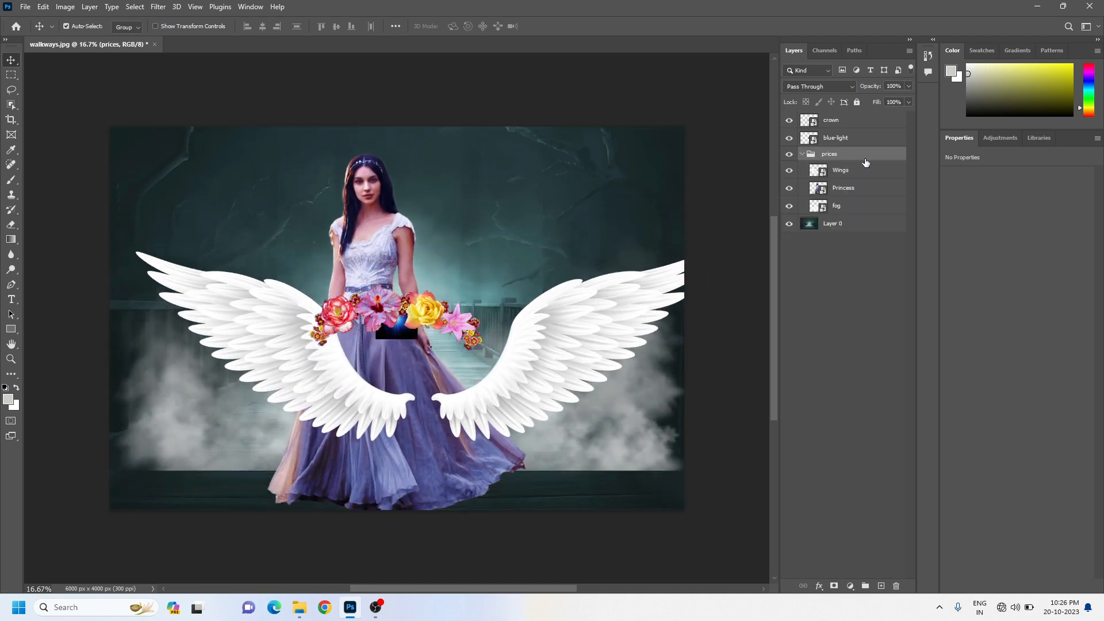
left_click(803, 156)
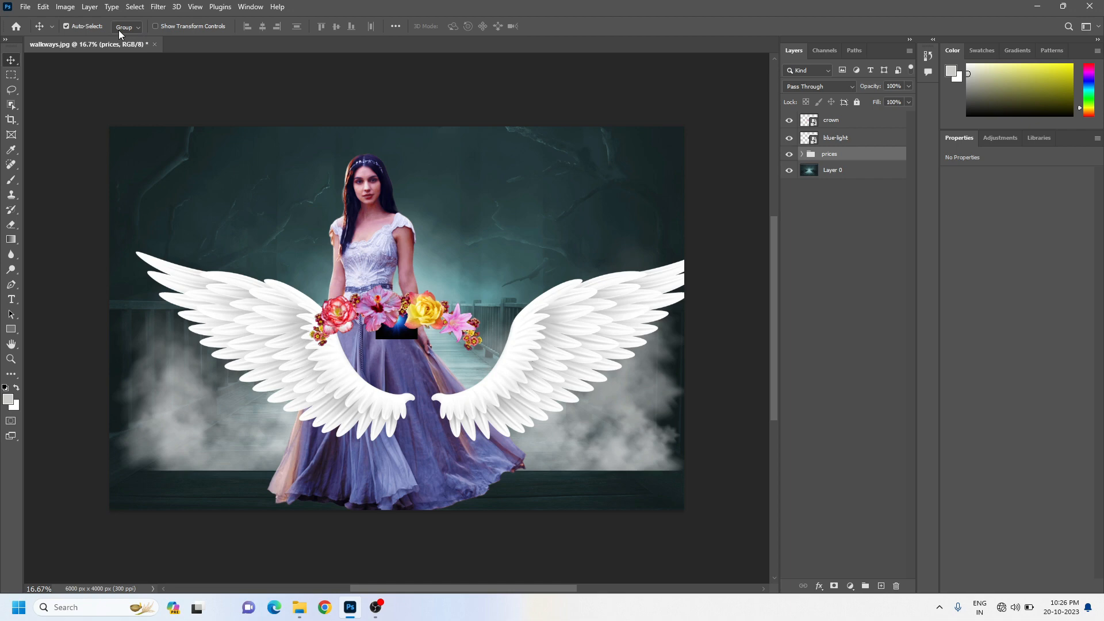
left_click_drag(277, 366, 252, 353)
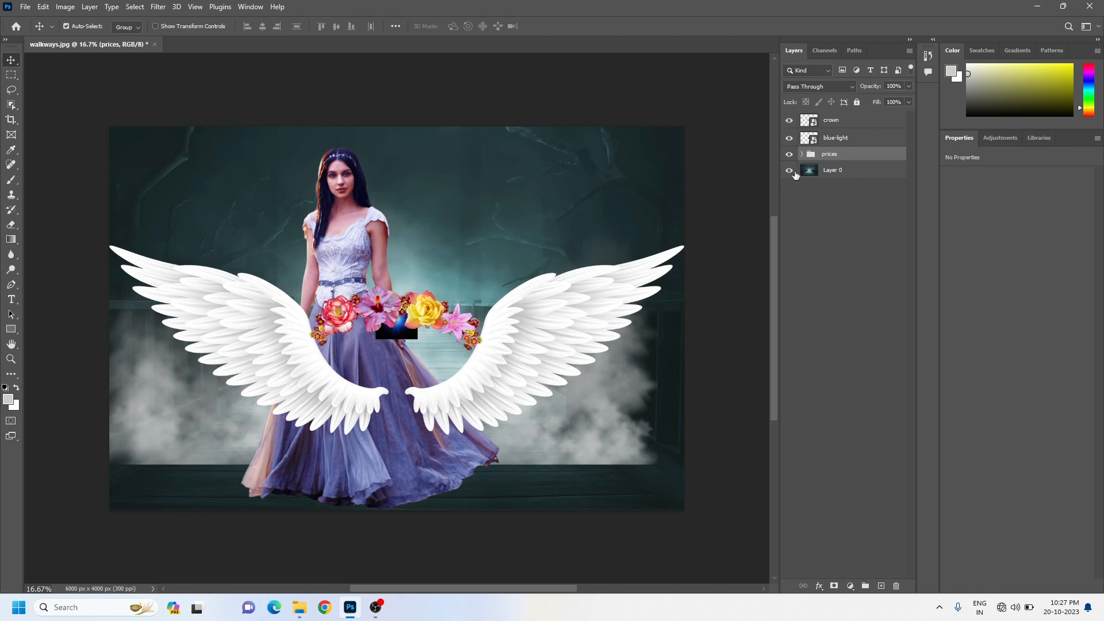
Move the Wings, Princess and fog layers out of the prices group to just above it, and delete the empty group
left_click(801, 155)
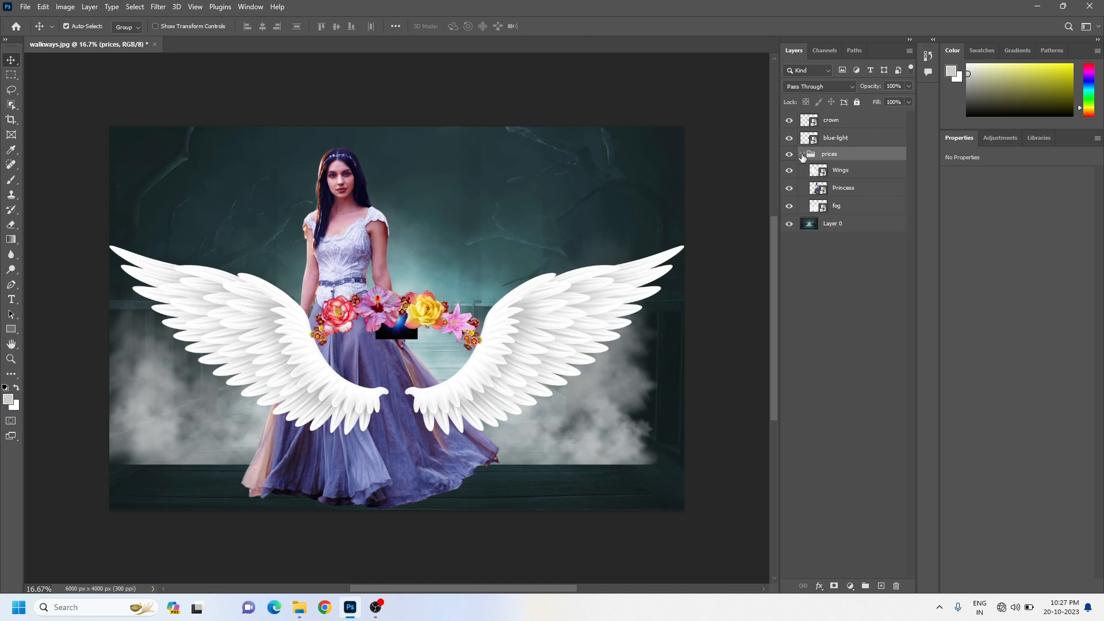
left_click(836, 174)
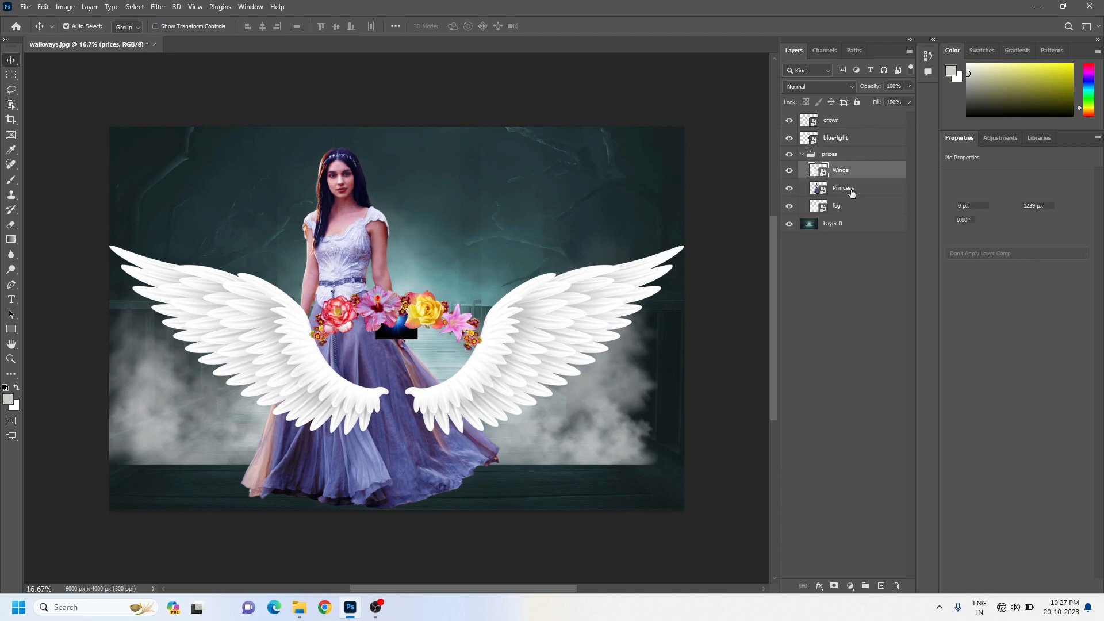
left_click(851, 193, "ctrl")
left_click(846, 207, "ctrl")
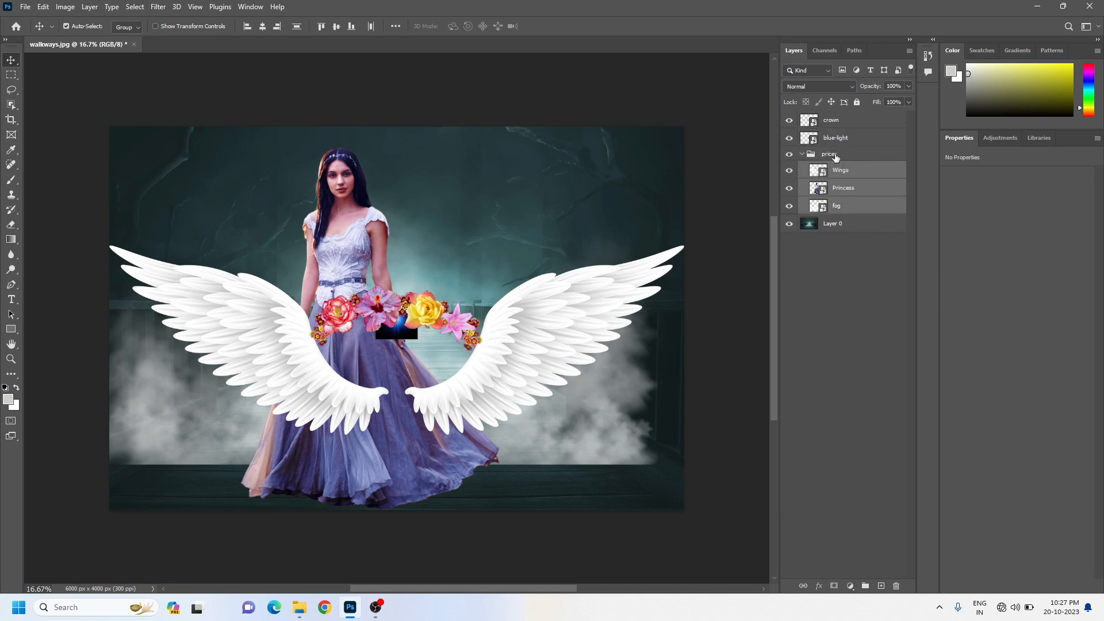
left_click_drag(839, 171, 842, 147)
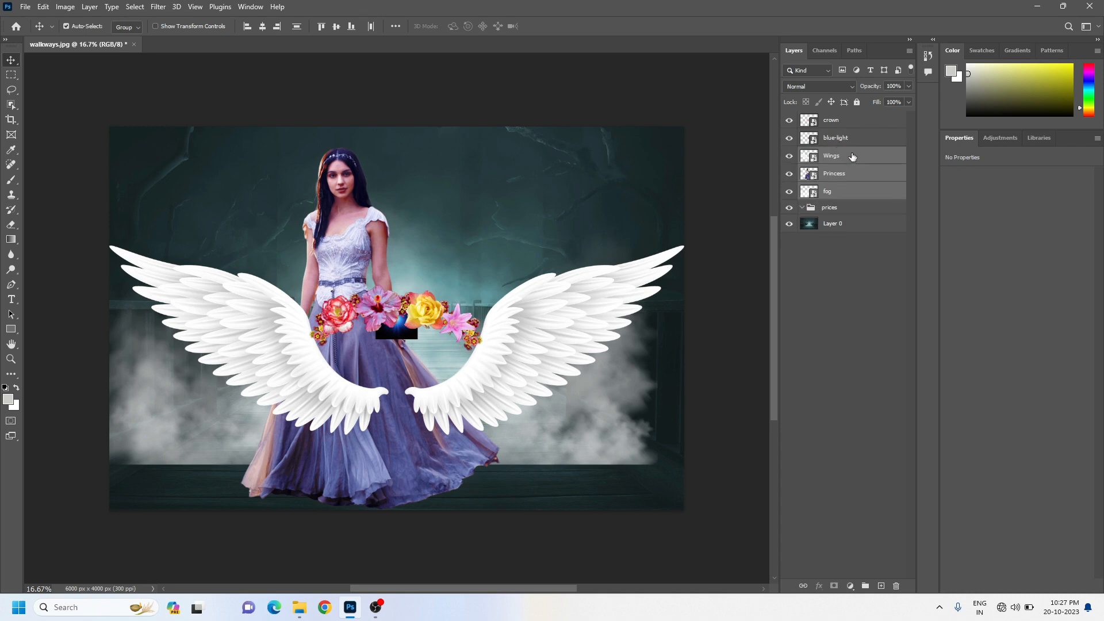
left_click(834, 208)
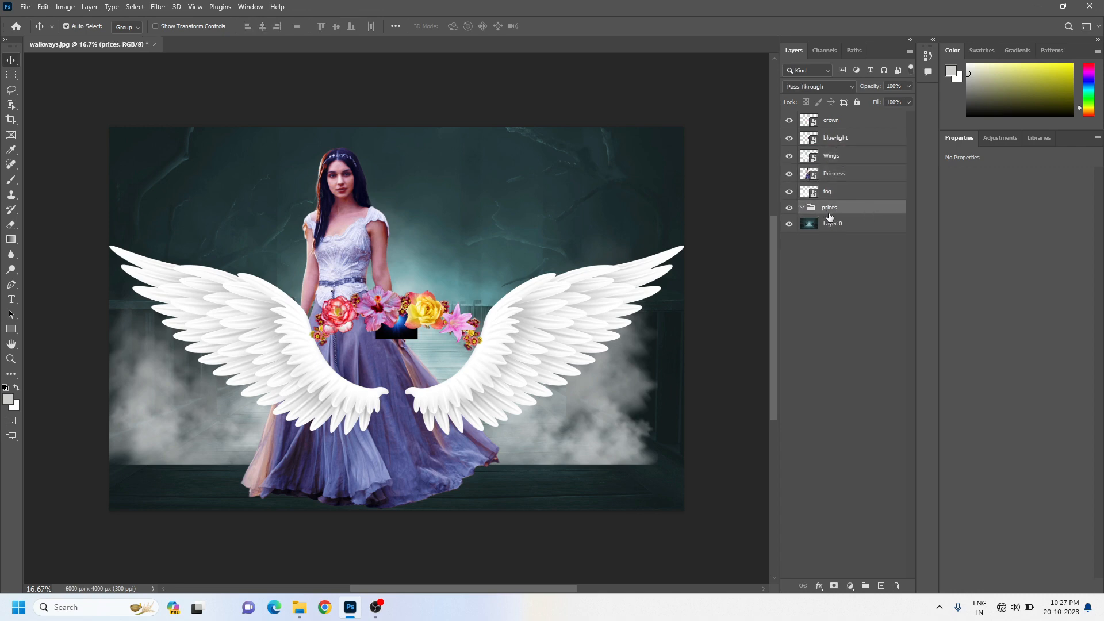
left_click_drag(829, 216, 897, 587)
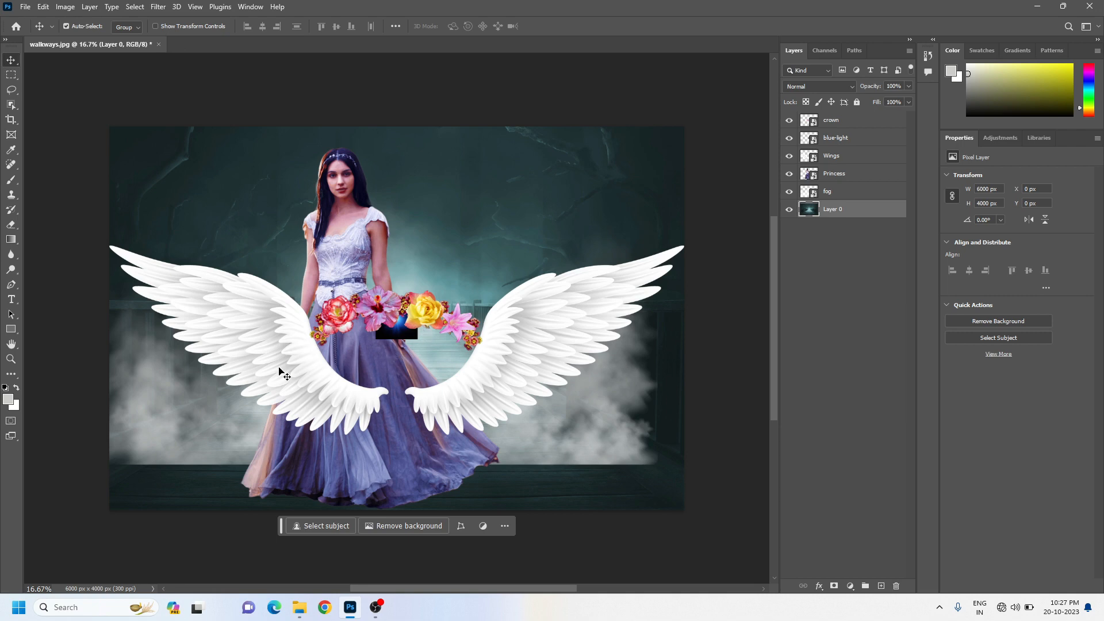
Set the Auto-Select target back to Layer and turn on Show Transform Controls
left_click(137, 27)
left_click(125, 45)
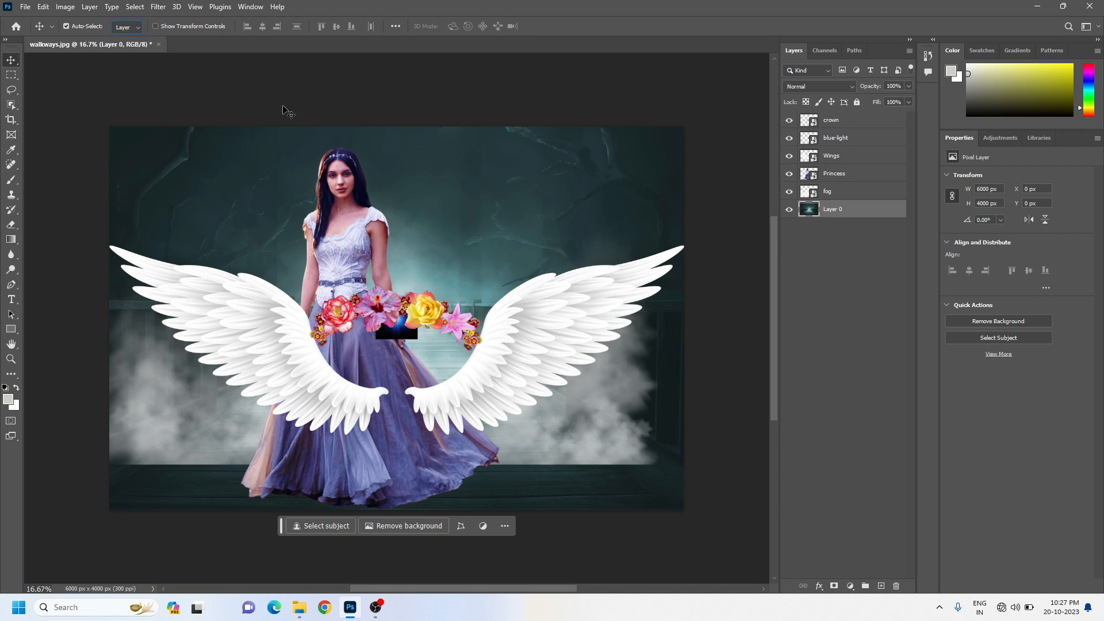
left_click(156, 25)
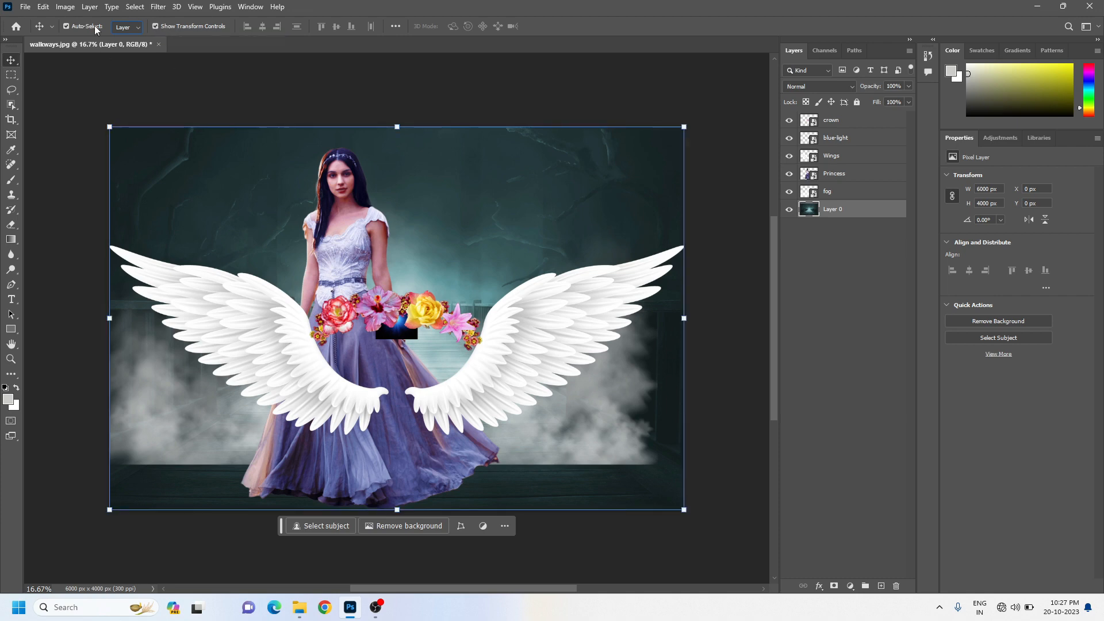
Scale the Wings layer down proportionally to about 4628 × 1523 px, apply the transform, and hide the crown layer
left_click(829, 161)
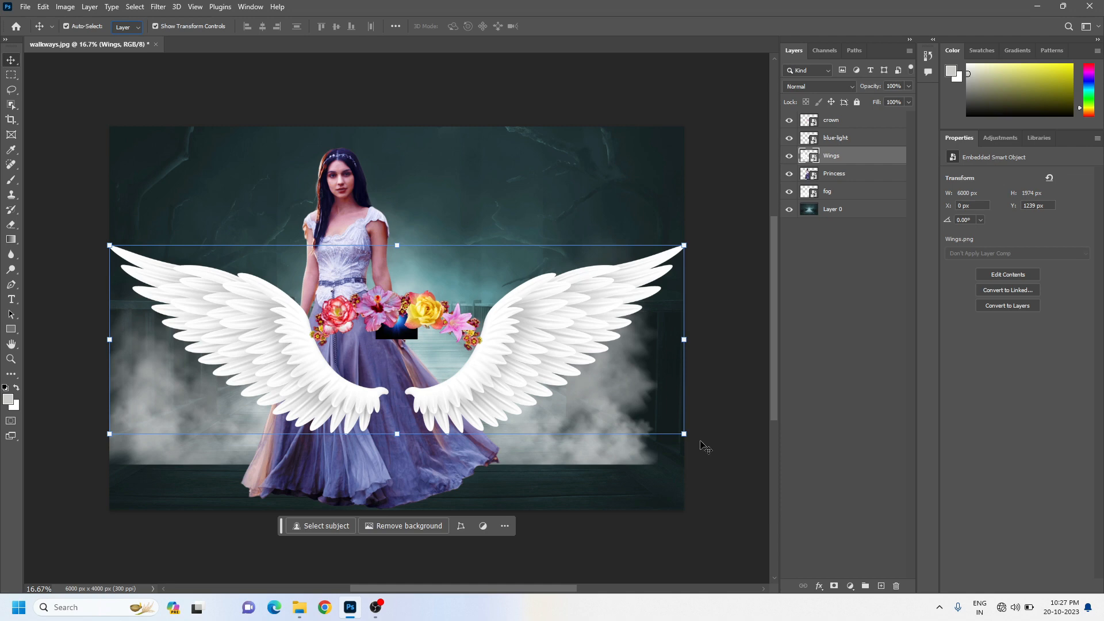
left_click_drag(684, 434, 550, 458)
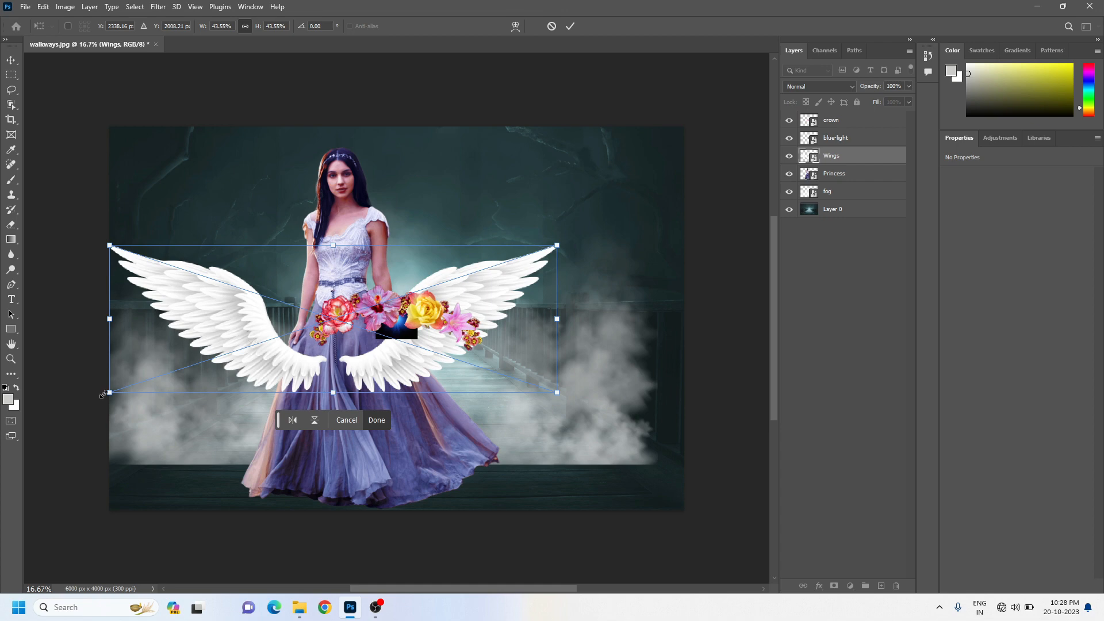
mouse_move(110, 392)
left_mouse_down()
mouse_move(207, 343)
mouse_move(133, 377)
mouse_move(118, 398)
left_mouse_up()
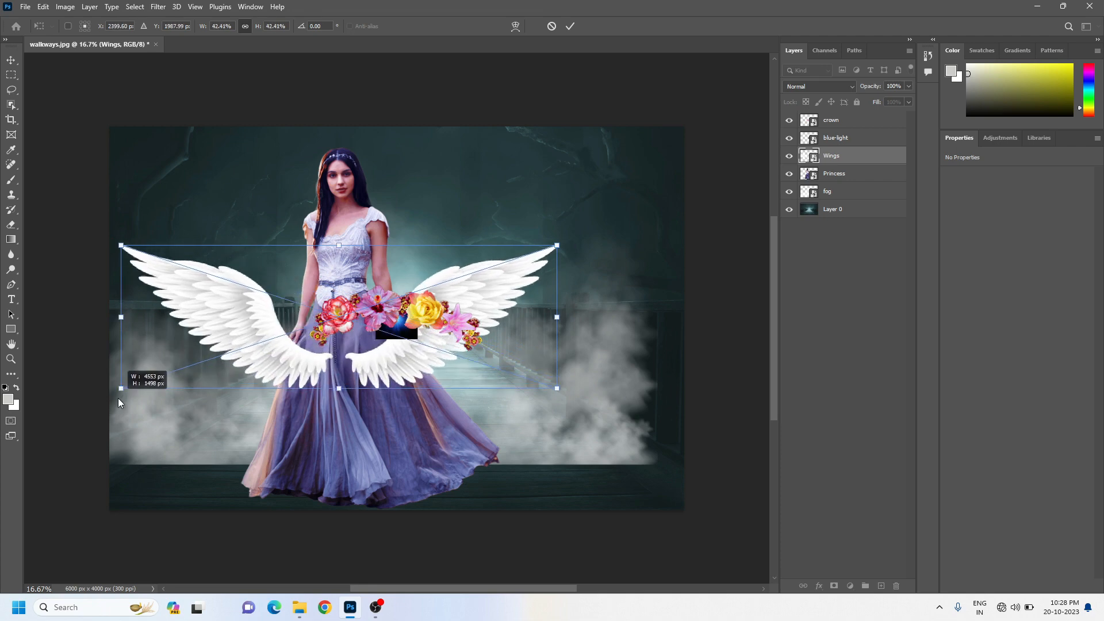
mouse_move(119, 398)
left_mouse_down()
mouse_move(156, 384)
mouse_move(113, 400)
left_mouse_up()
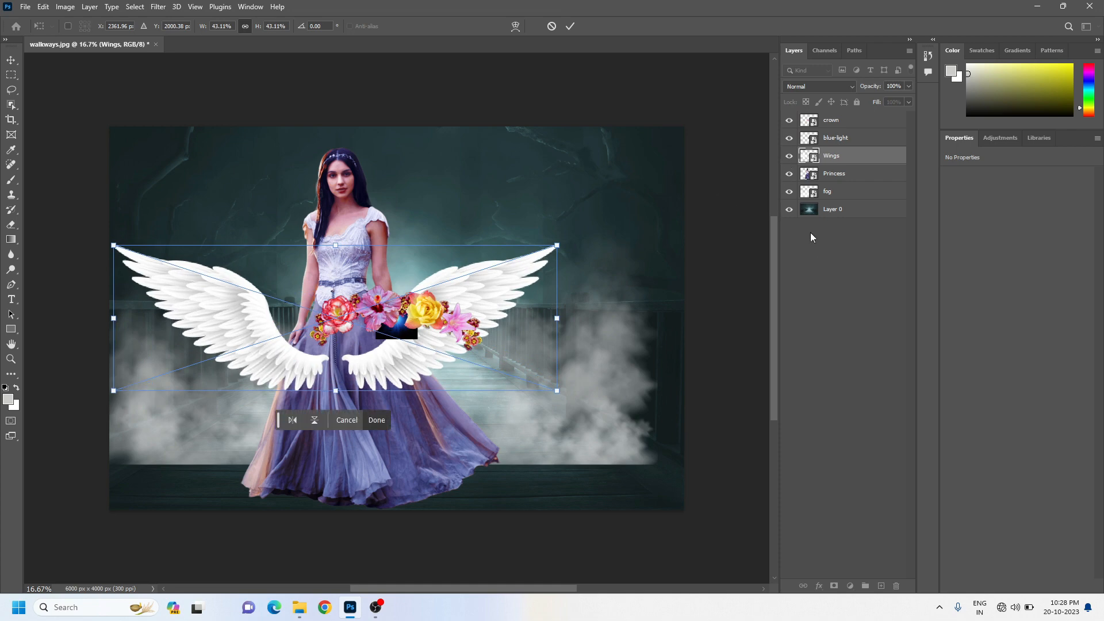
left_click(788, 121)
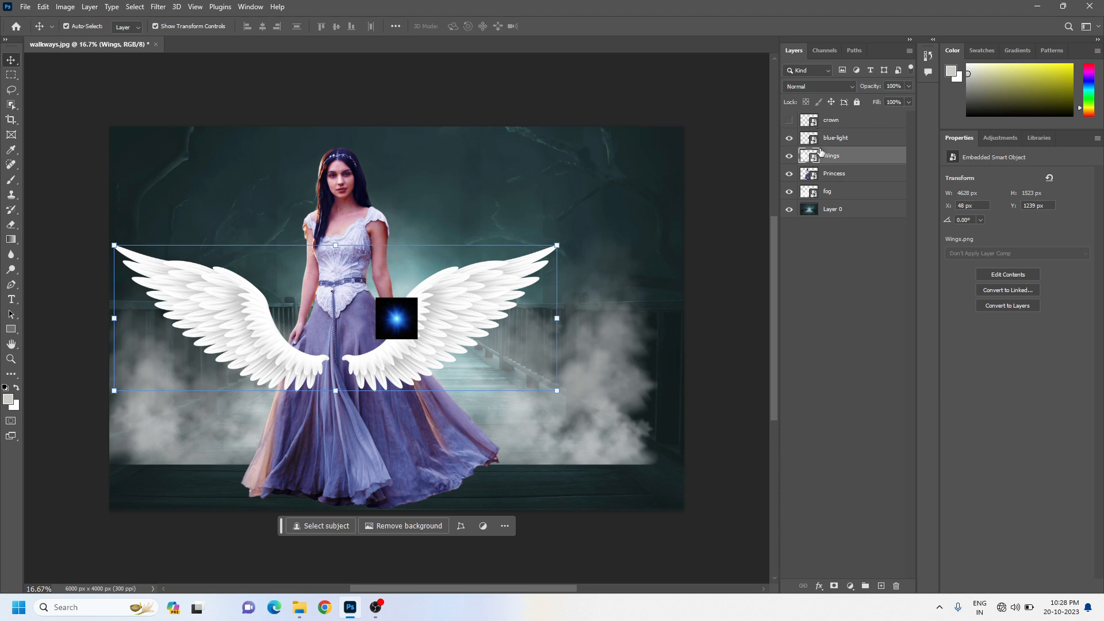
Hide every layer, and turn visibility back on only for the Layer 0 background and the Princess layer
left_click(788, 121)
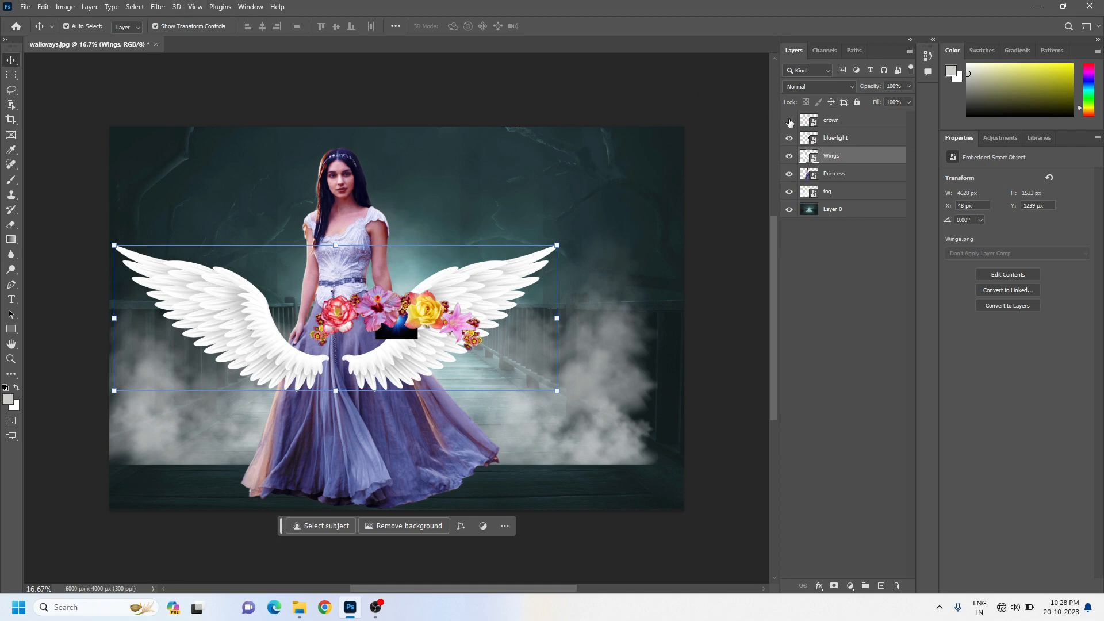
left_click_drag(790, 123, 791, 214)
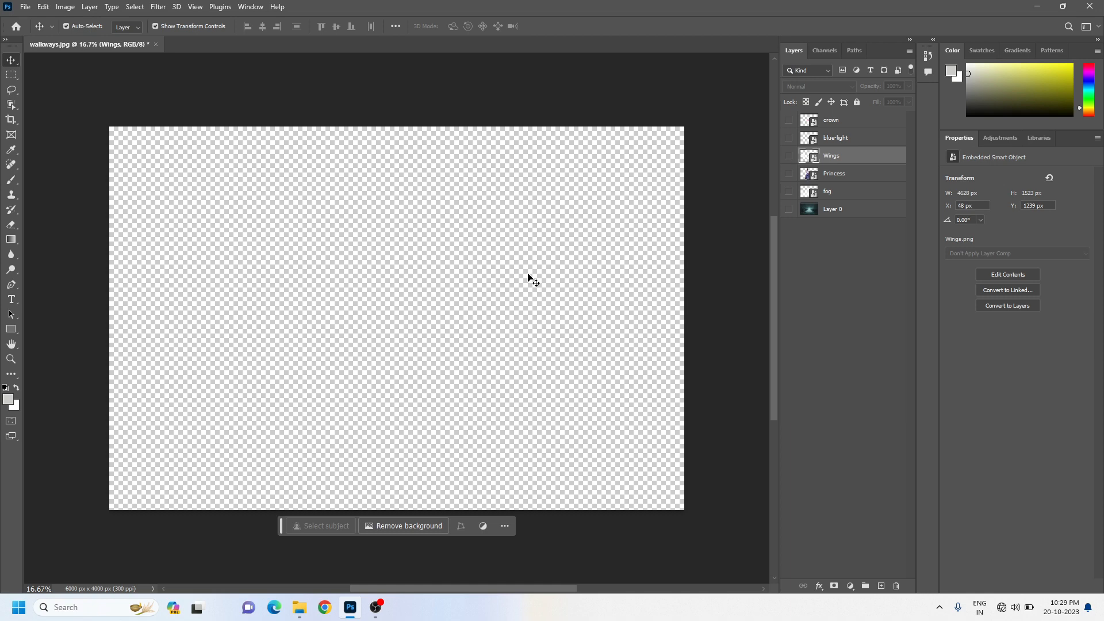
left_click(789, 210)
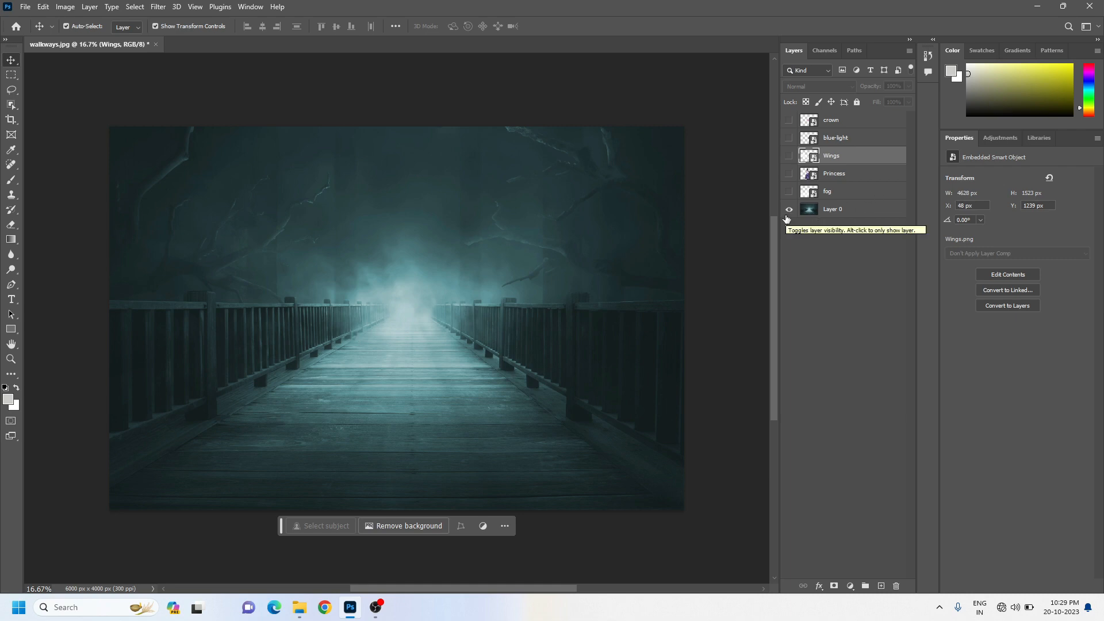
left_click(790, 174)
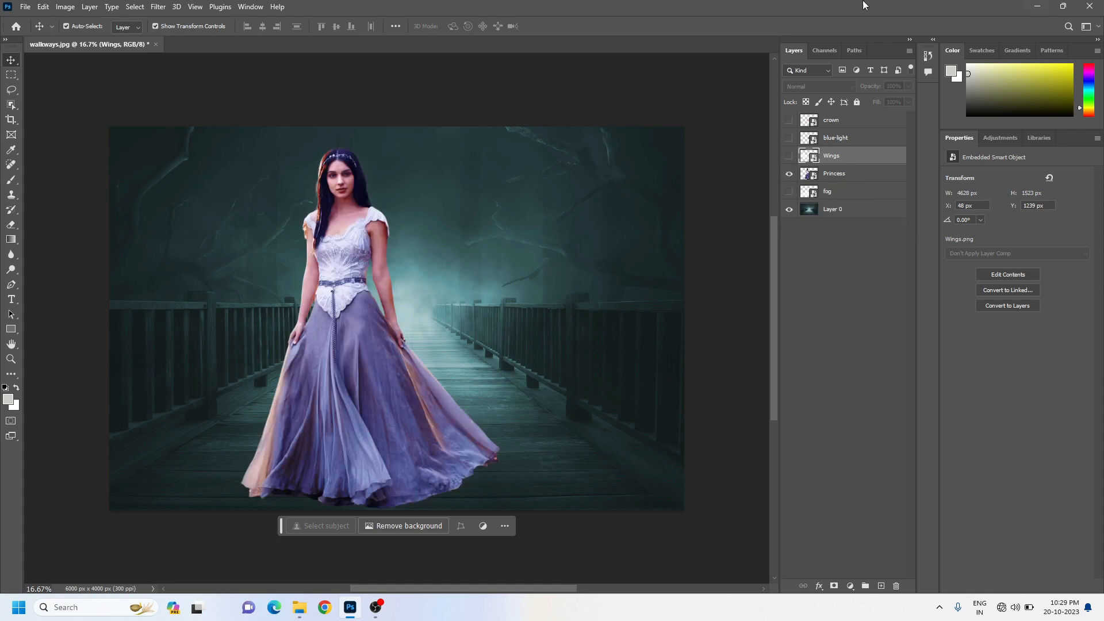
Scale the Princess layer to about 2230 × 3104 px in the middle of the walkway, apply it, and turn off Show Transform Controls
left_click(336, 251)
left_click_drag(335, 249, 374, 251)
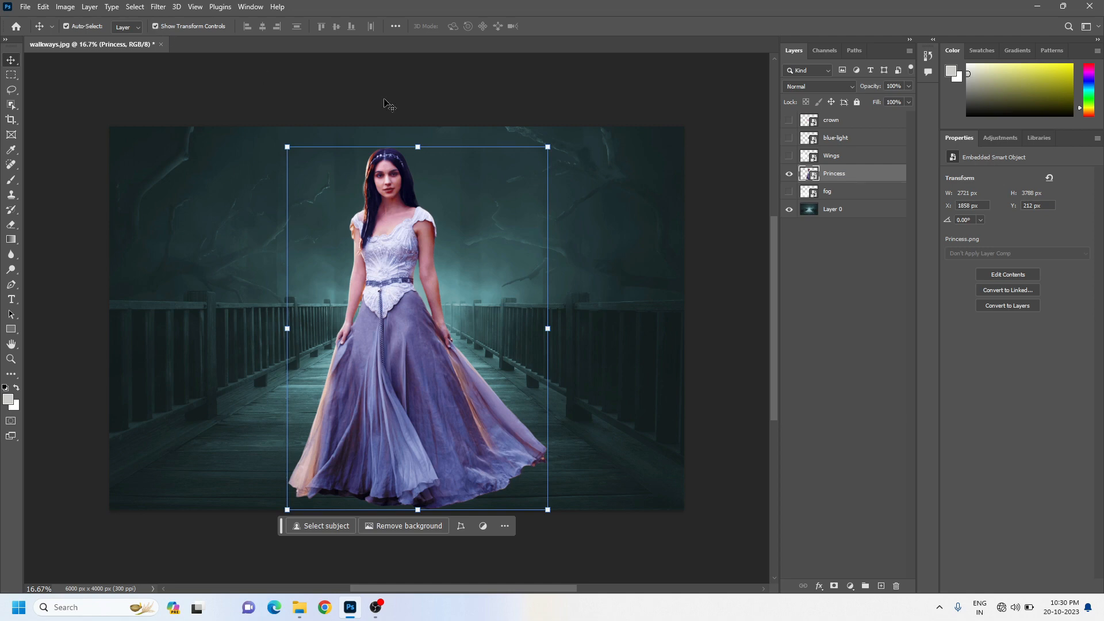
left_click_drag(548, 149, 500, 214)
left_click_drag(384, 266, 391, 239)
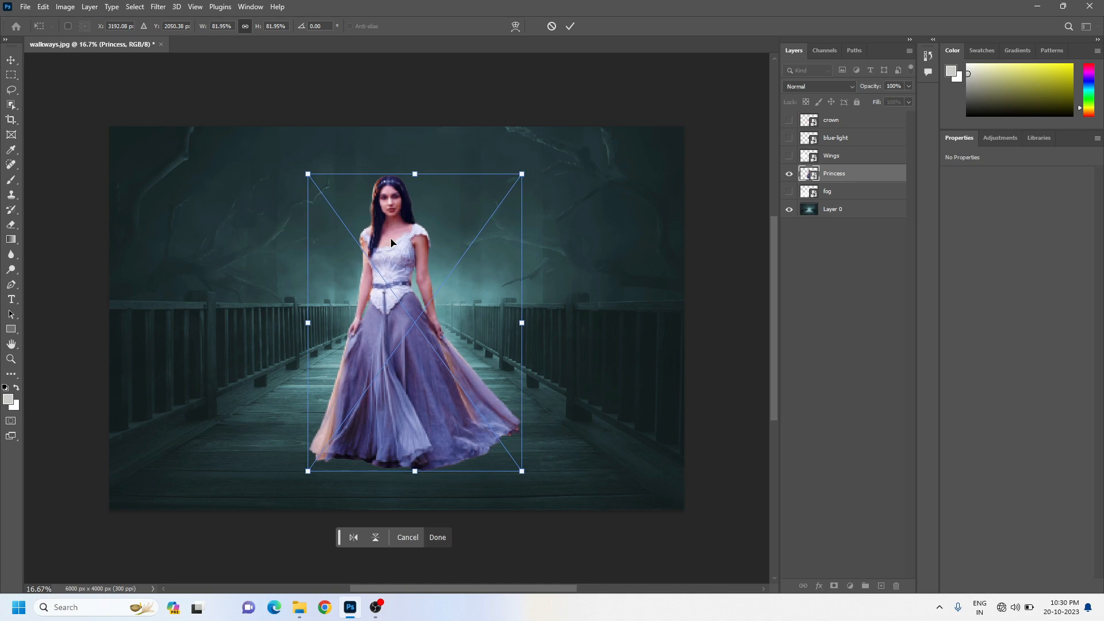
key("Return")
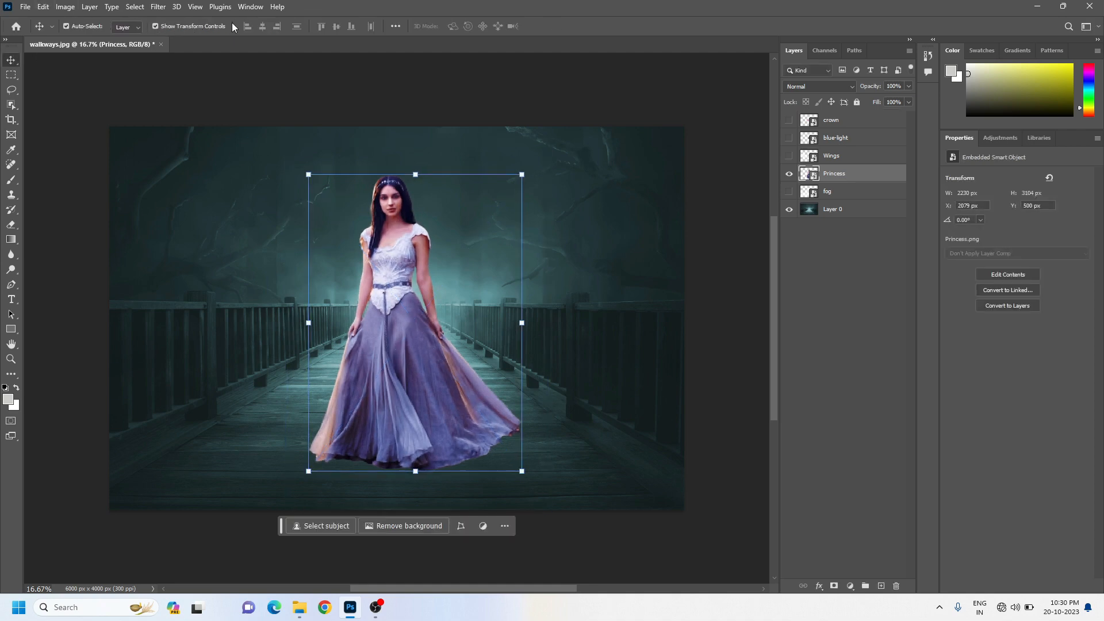
left_click(156, 26)
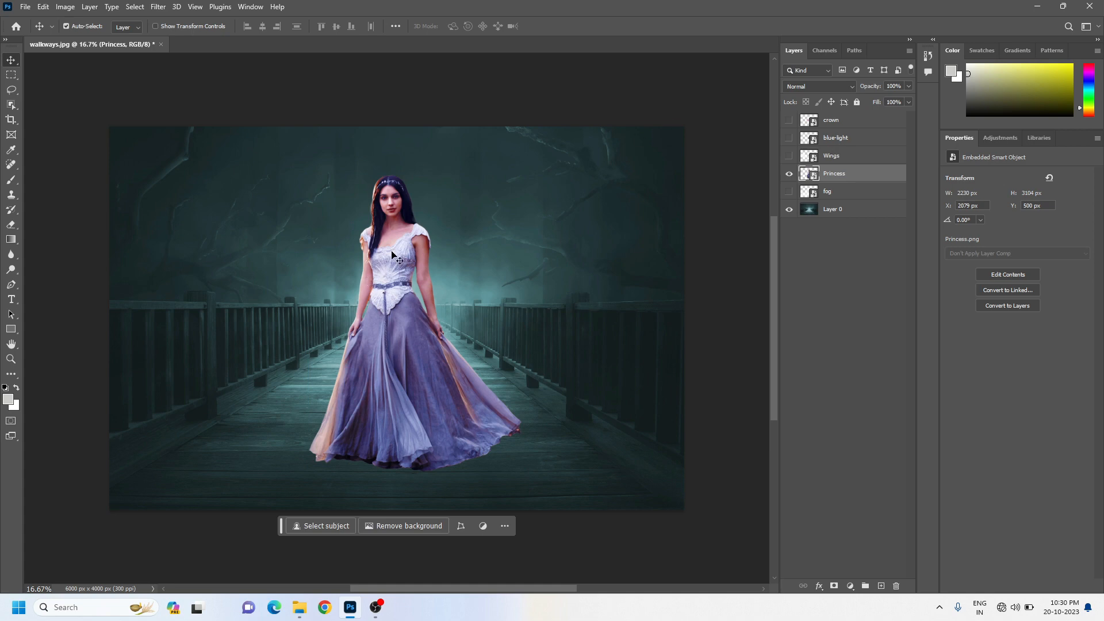
Show the Wings layer and move it directly below the Princess layer in the stack
left_click(789, 157)
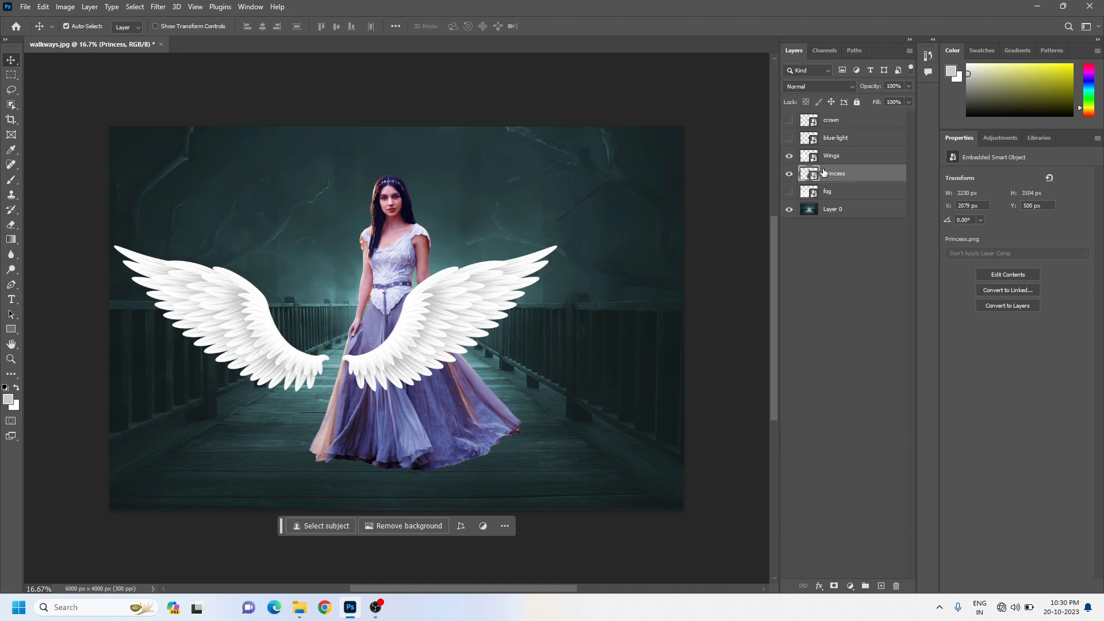
left_click(860, 161)
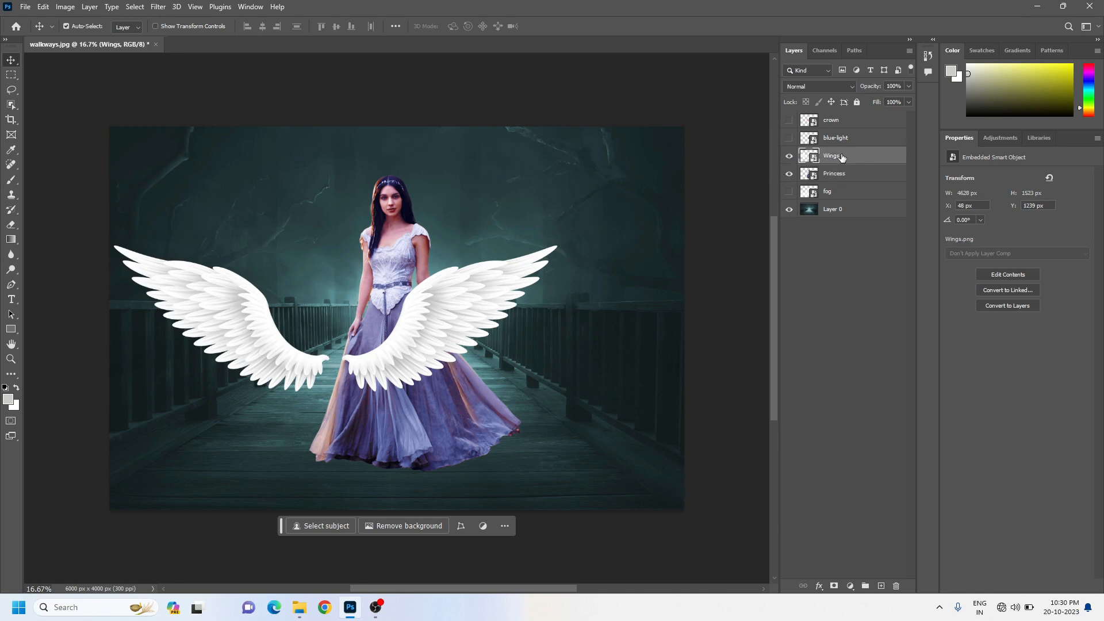
left_click_drag(841, 158, 851, 181)
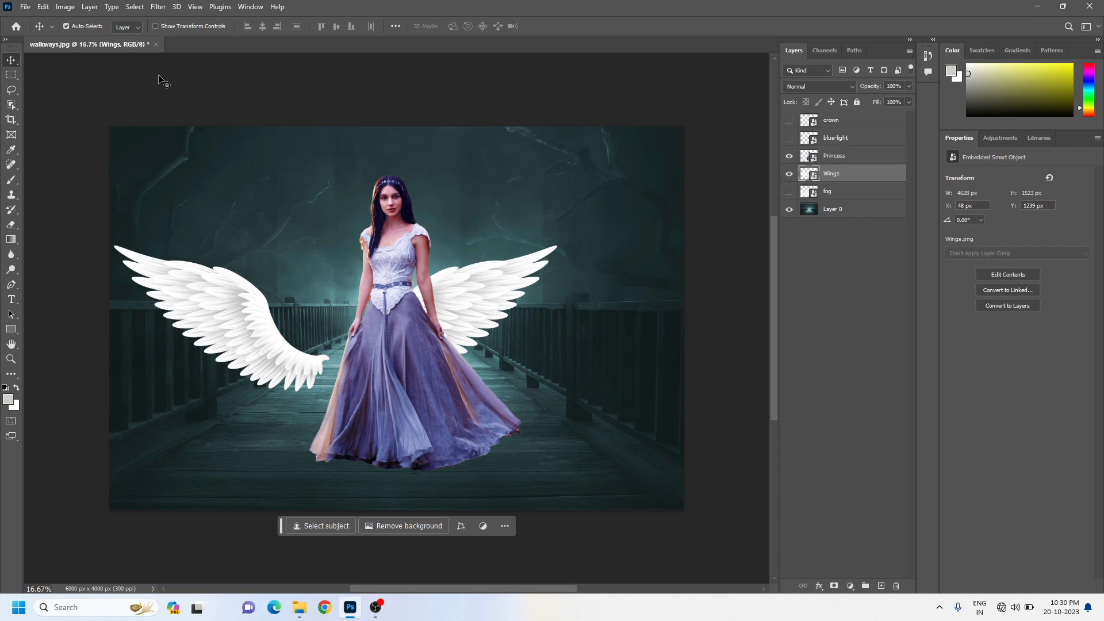
With Show Transform Controls on, scale the Wings layer to about 2781 × 915 px and place it behind the princess's shoulders
left_click(155, 26)
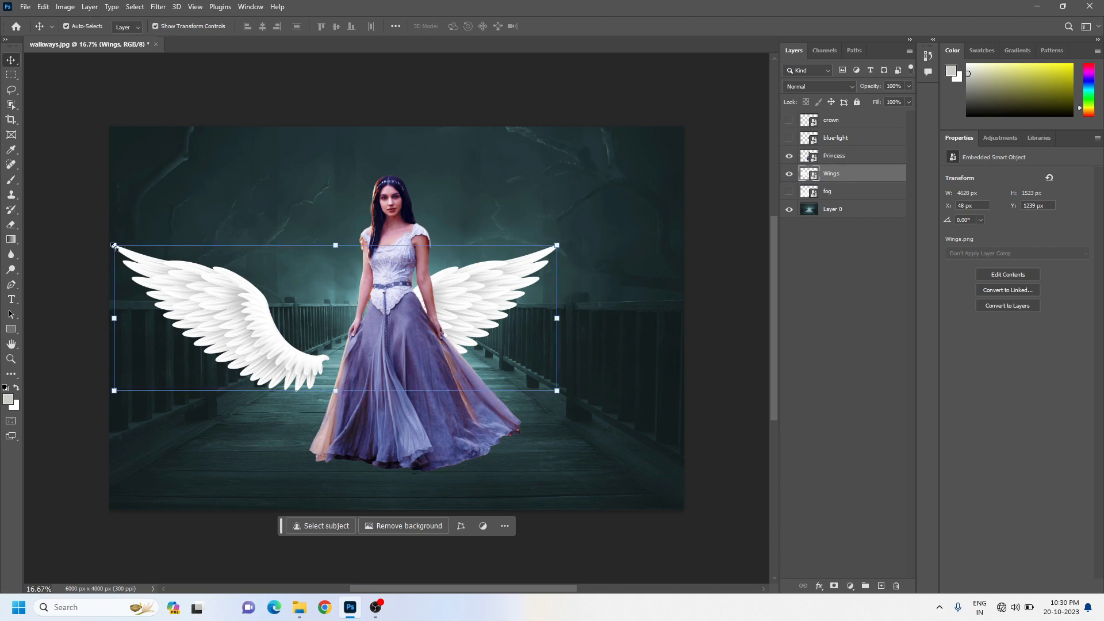
left_click_drag(114, 245, 291, 304)
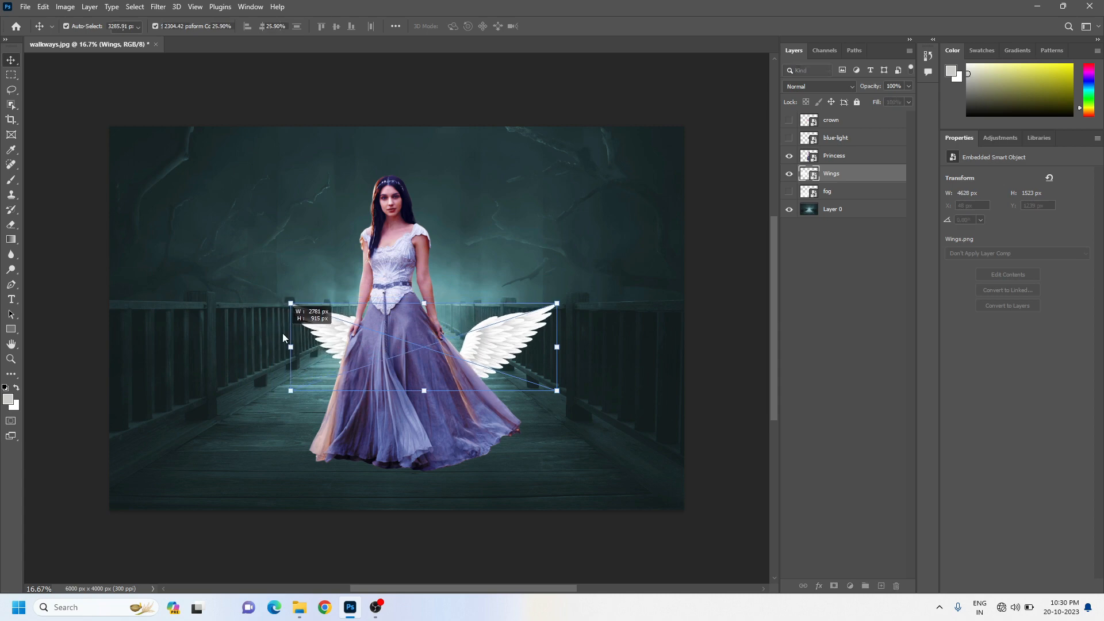
left_click_drag(442, 377, 410, 248)
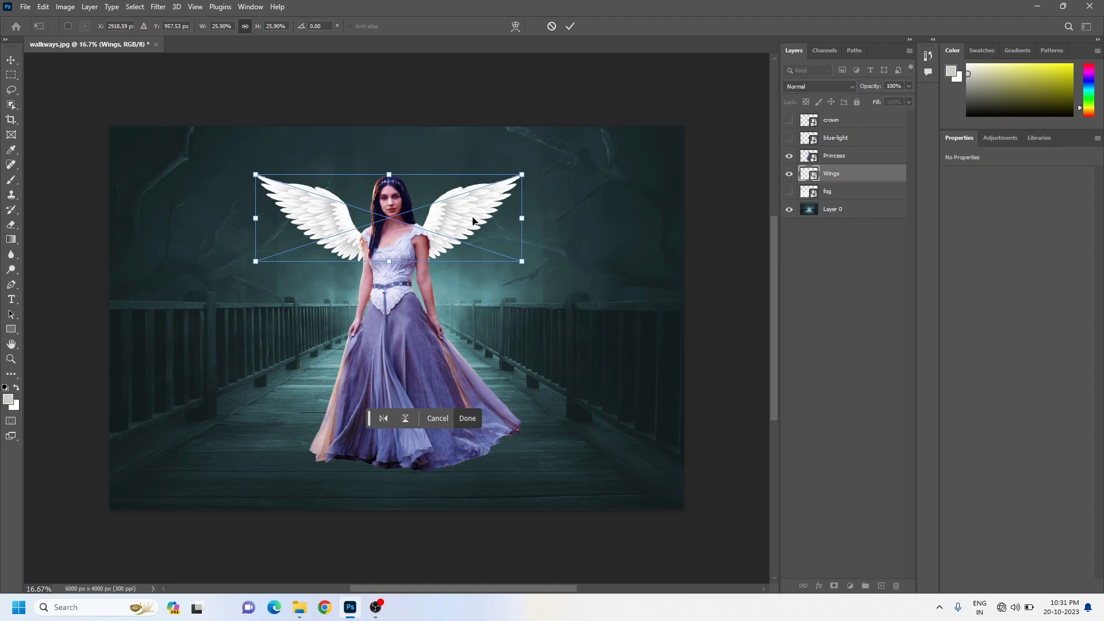
Show the blue-light layer, enlarge it to about 985 × 981 px around the princess's head, and move it below the Wings layer
left_click(788, 139)
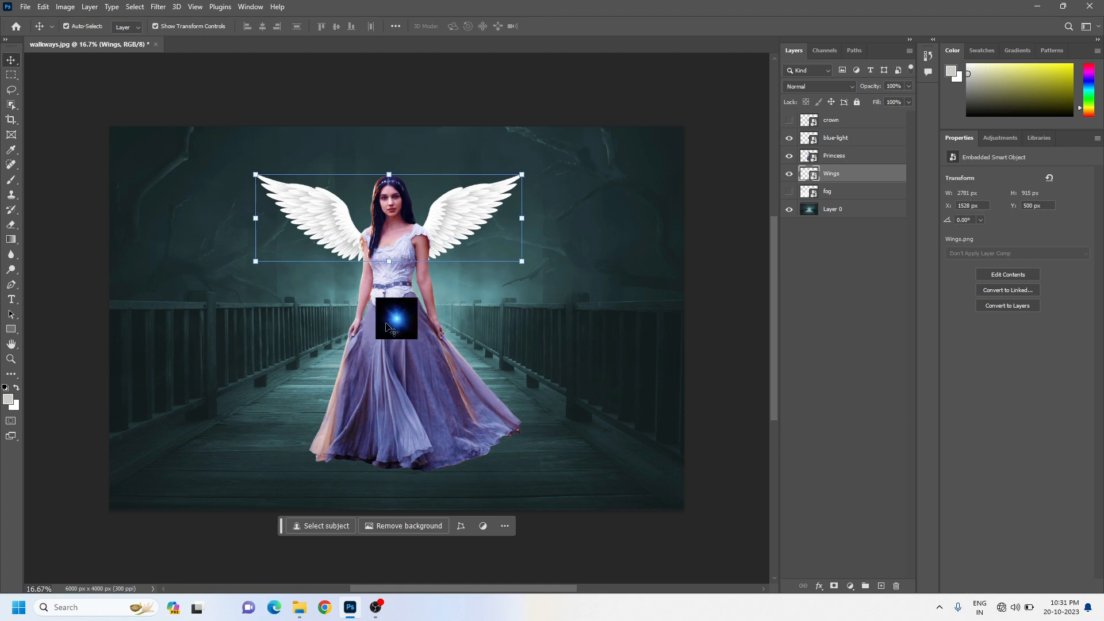
left_click_drag(397, 323, 299, 120)
left_click_drag(331, 173, 365, 184)
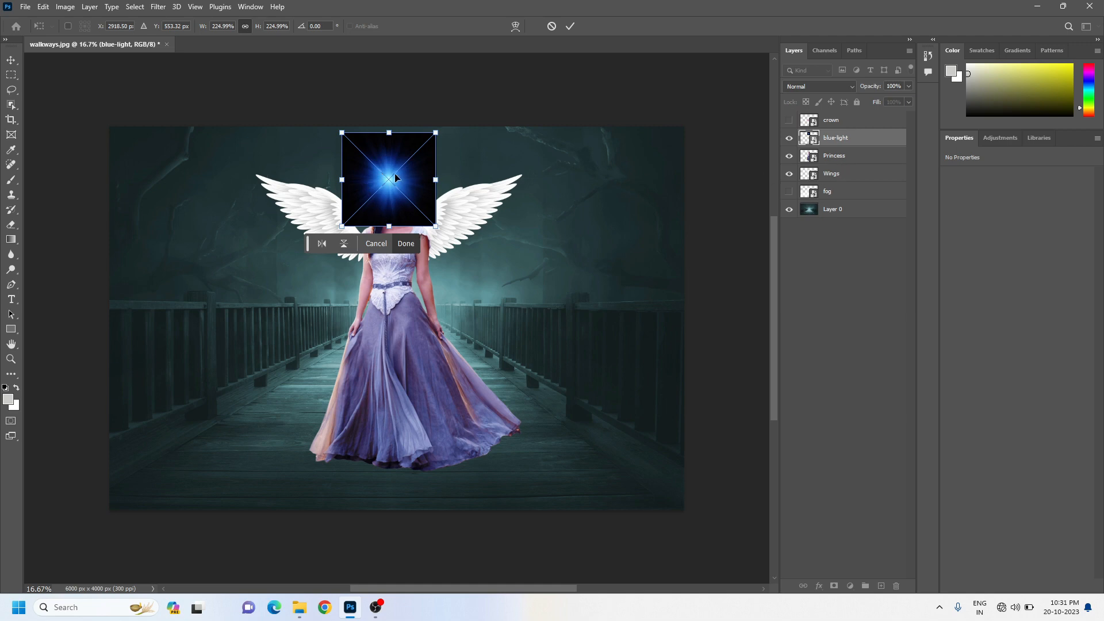
left_click_drag(843, 138, 835, 183)
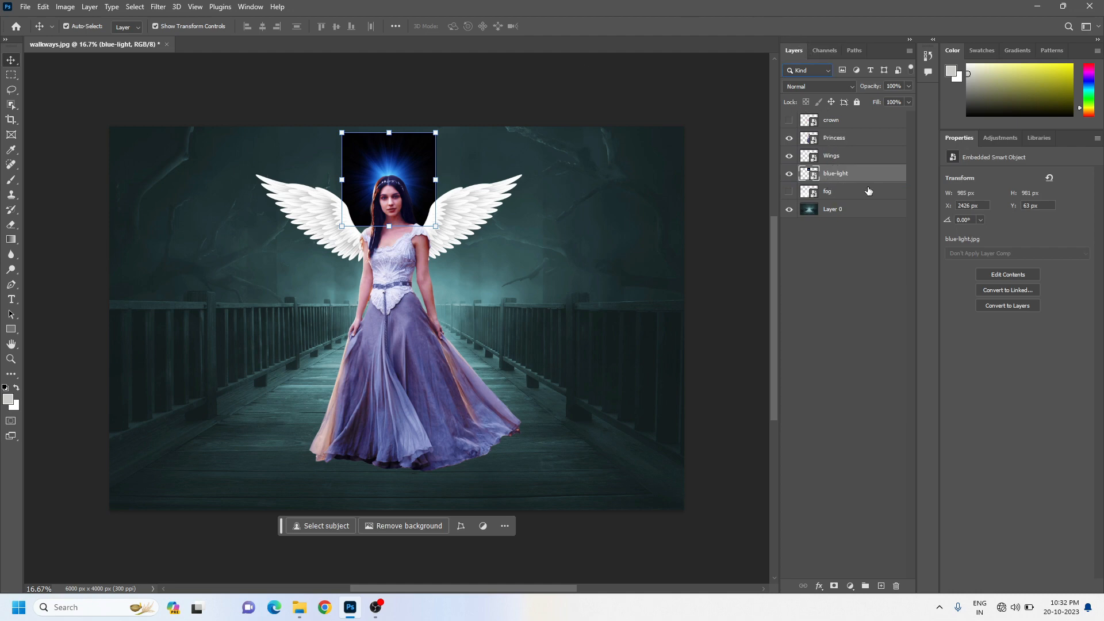
Set the blue-light layer's blending mode to Screen and enlarge it to about 1281 × 1278 px, centred behind the princess's head
left_click(801, 87)
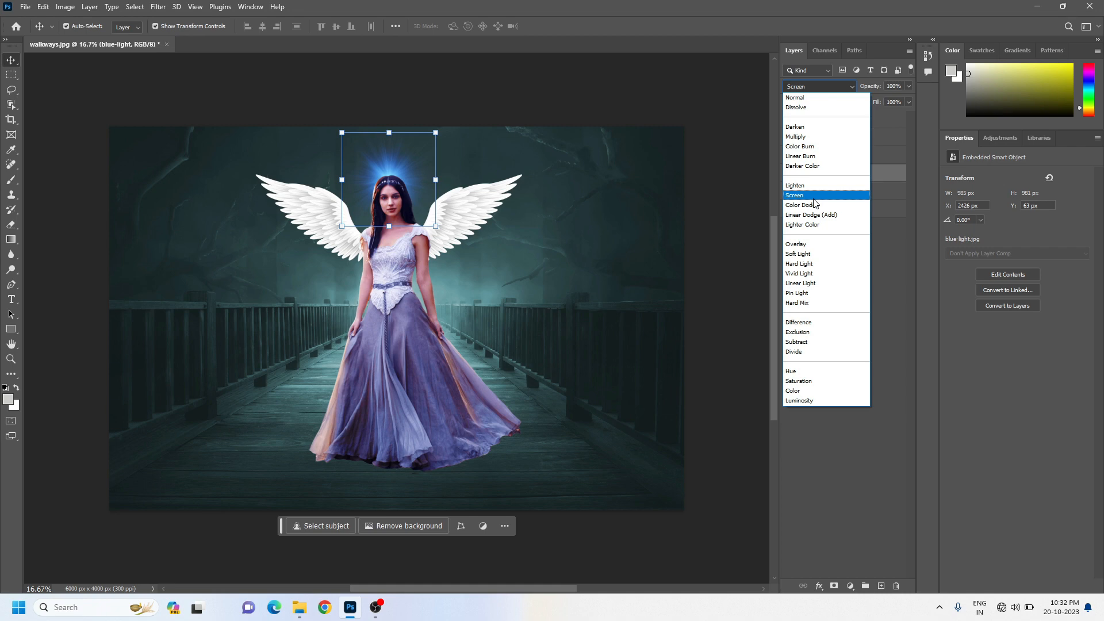
left_click(813, 199)
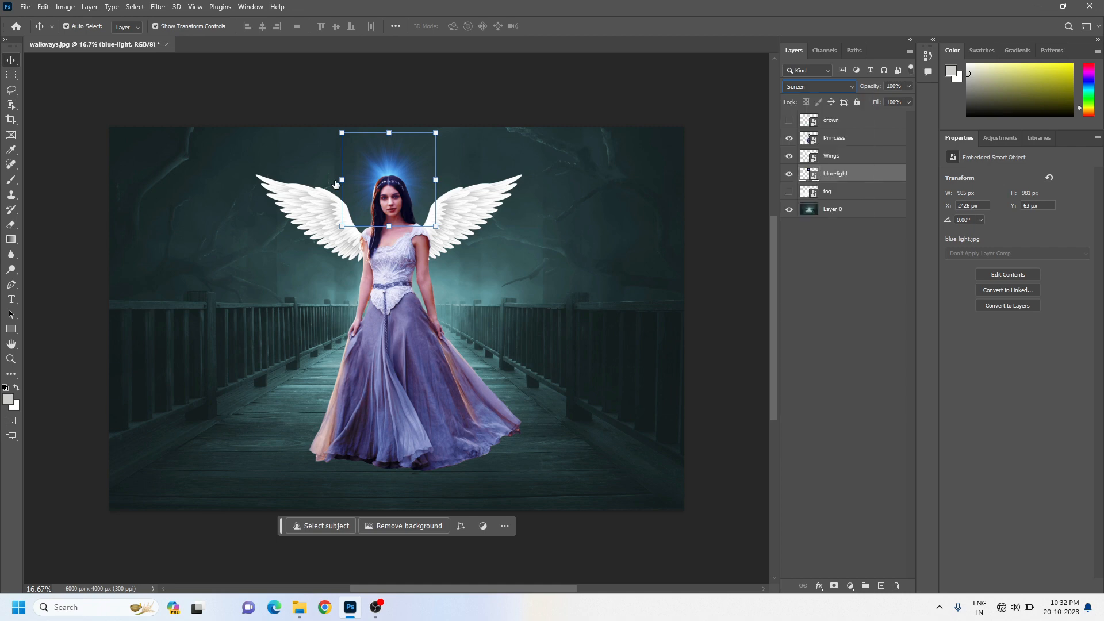
left_click_drag(438, 224, 465, 254)
left_click_drag(422, 195, 408, 192)
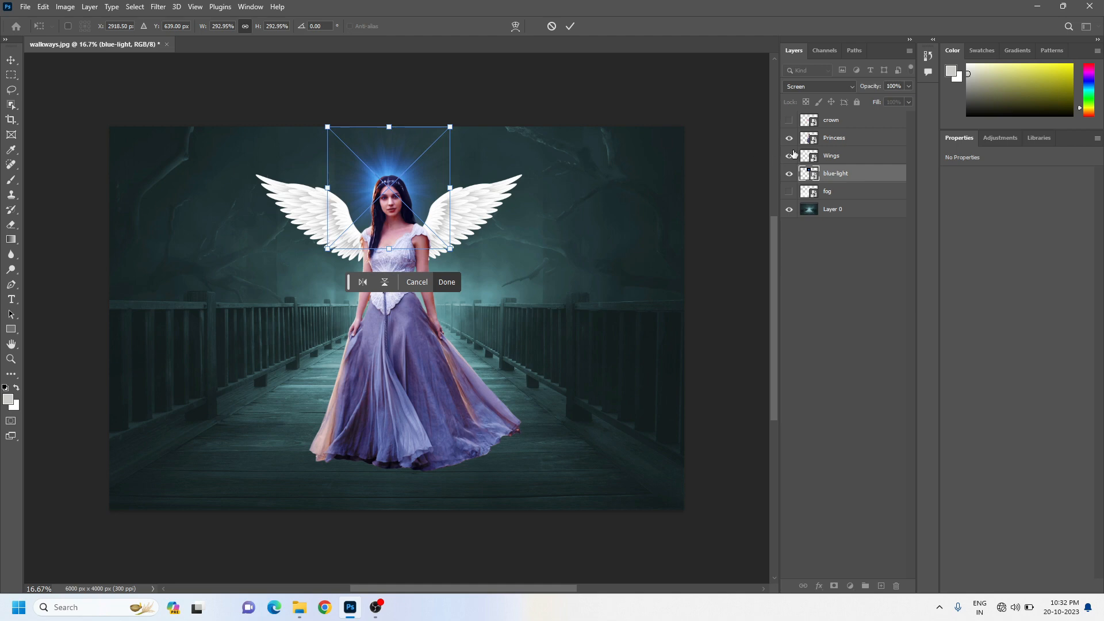
Show the fog layer and move it above the Princess layer in the stack
left_click(789, 192)
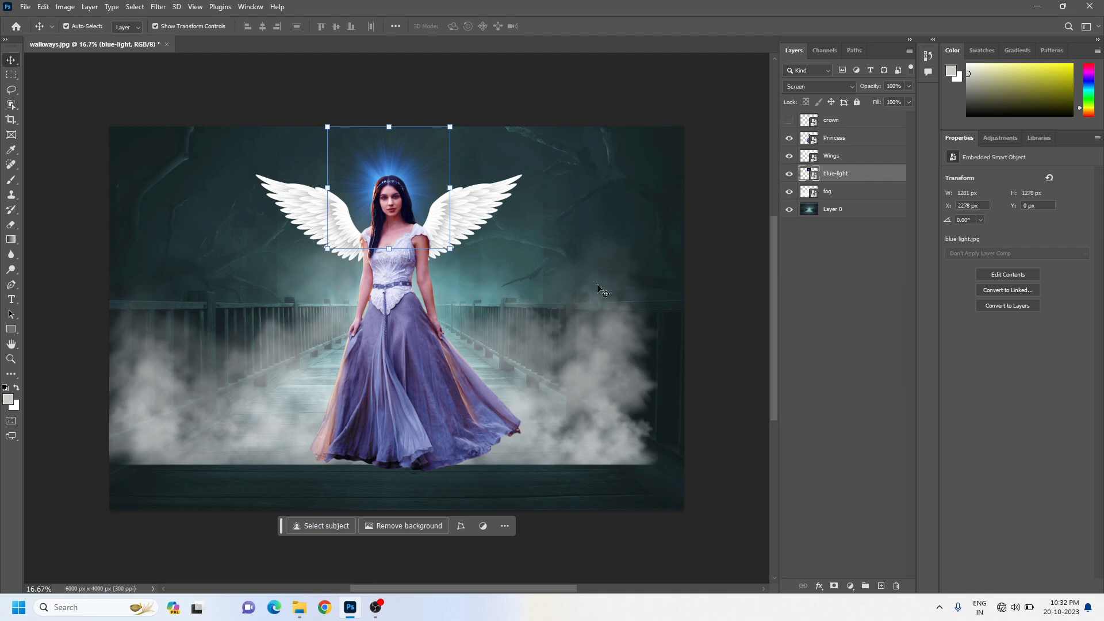
left_click_drag(830, 195, 837, 134)
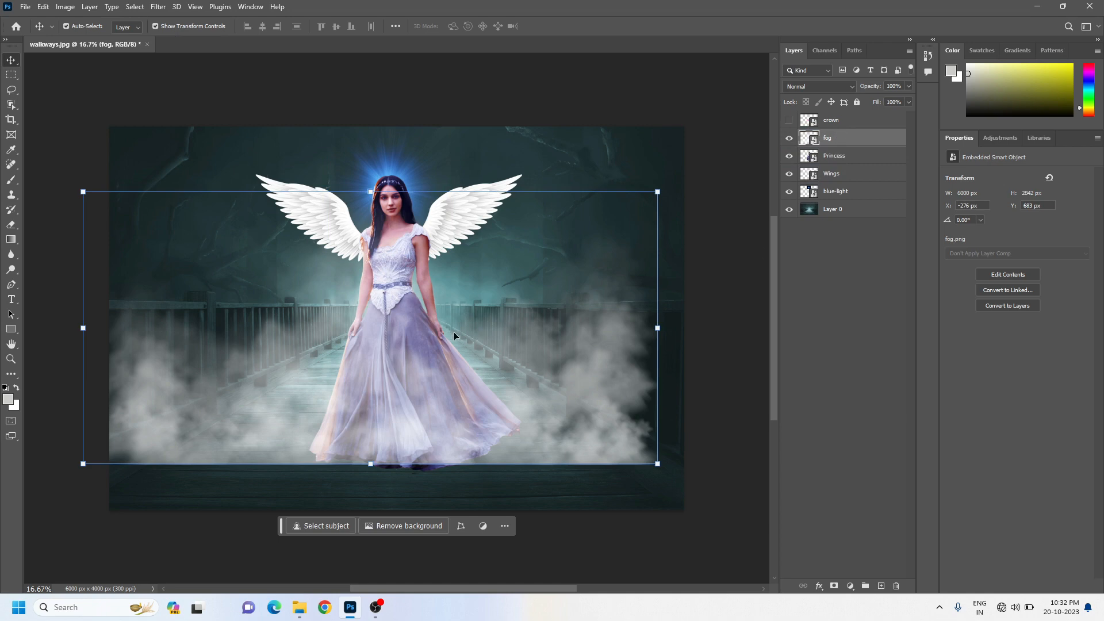
Move the fog down to the canvas's bottom edge and enlarge it to about 6512 × 3085 px, extending past both sides
left_click_drag(256, 406, 284, 452)
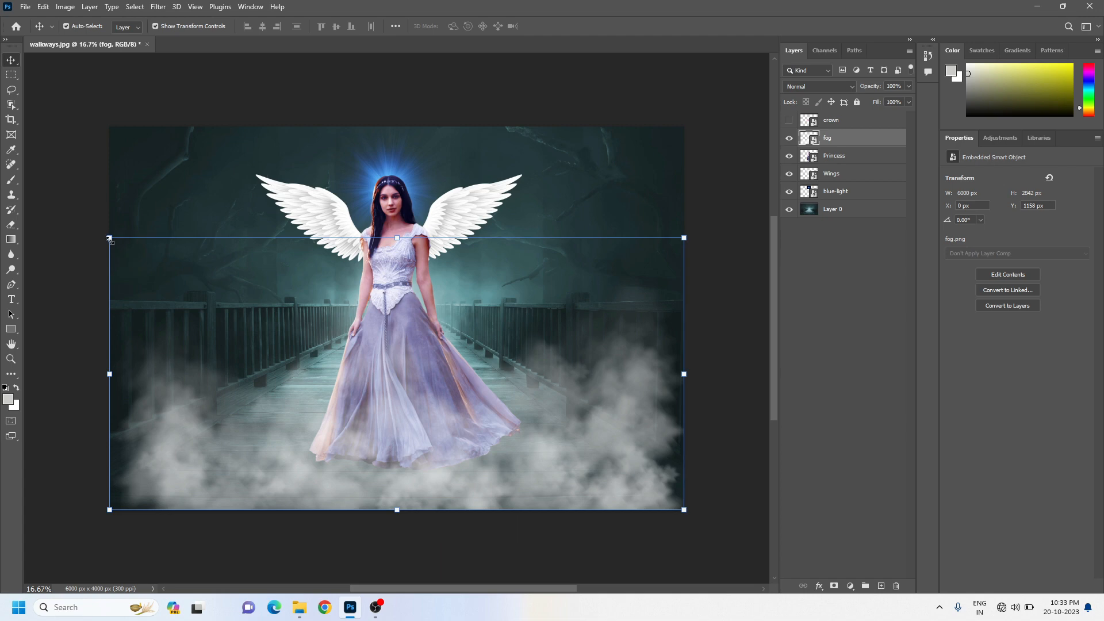
left_click_drag(110, 237, 80, 224)
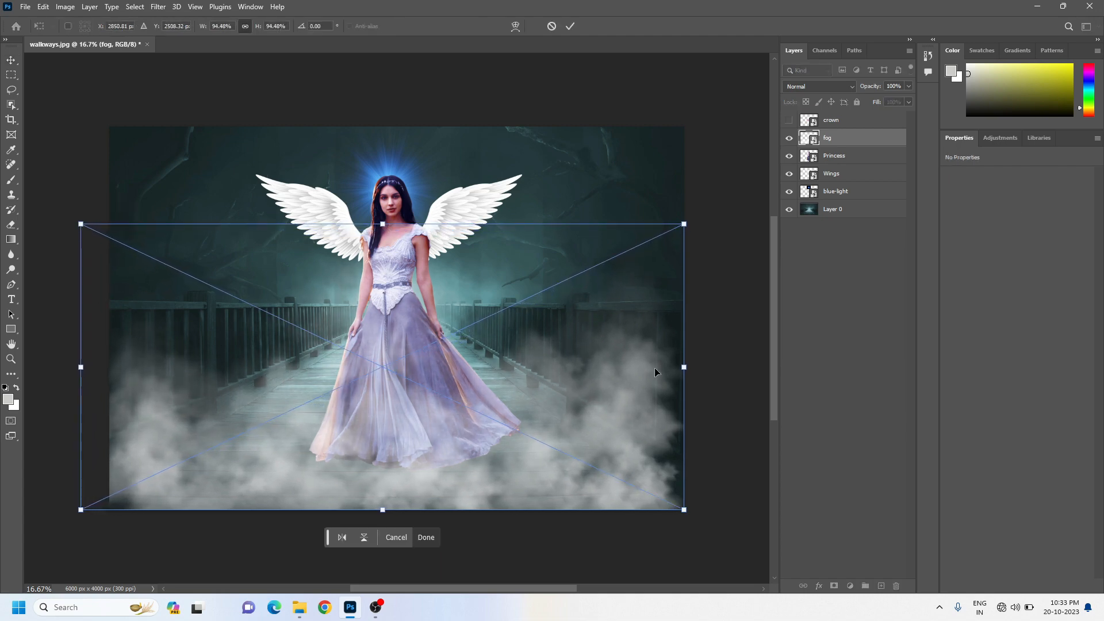
left_click_drag(677, 228, 705, 229)
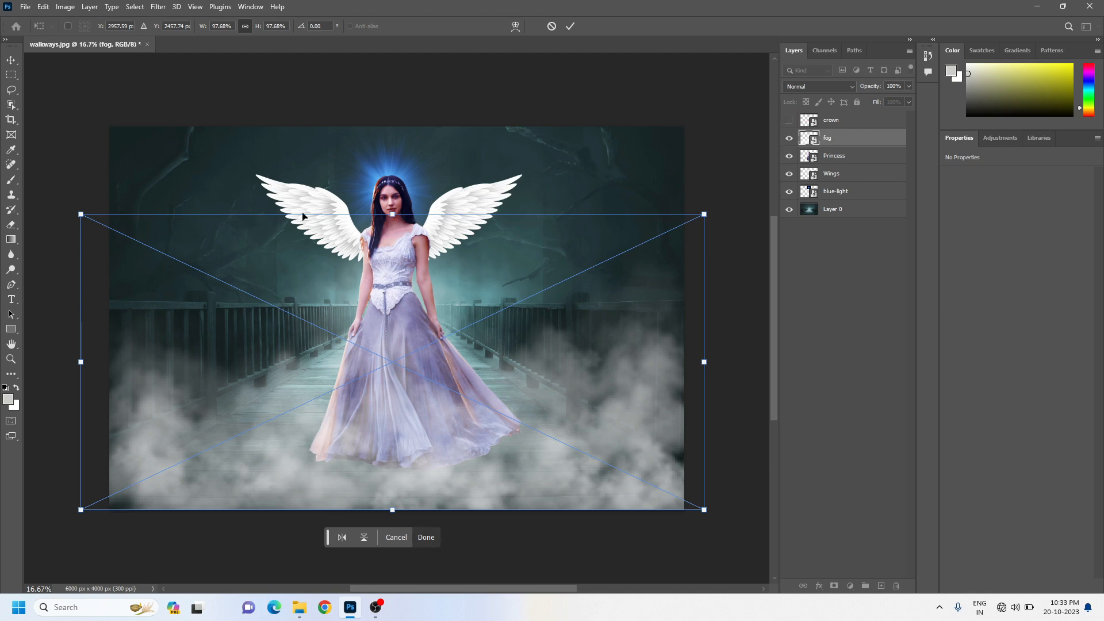
Show the flower crown layer and move it up over the princess's head
left_click(789, 121)
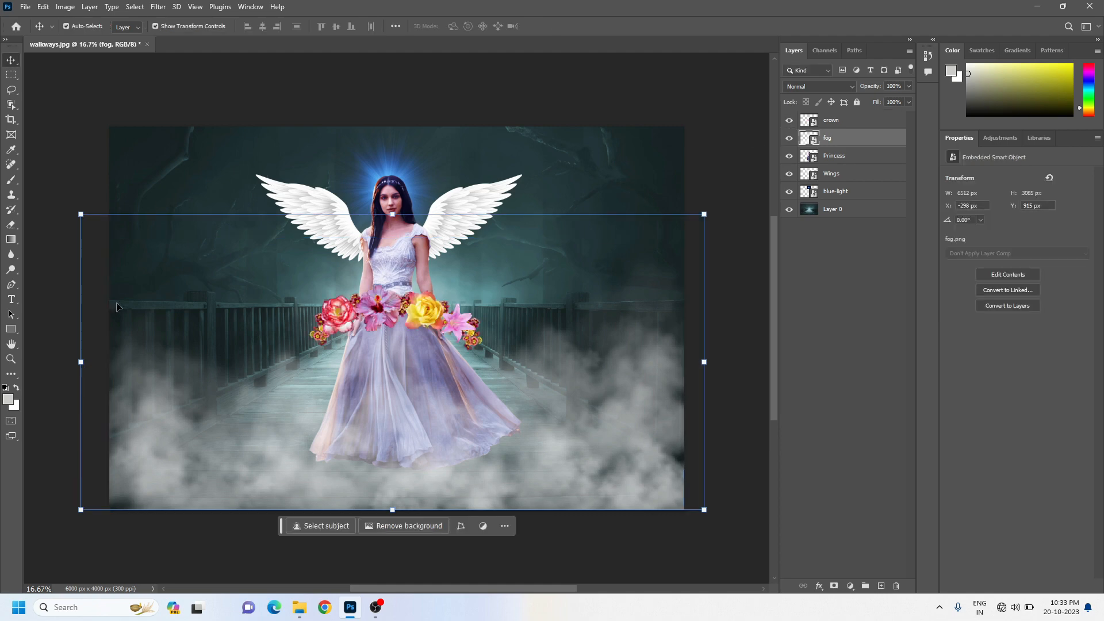
left_click(378, 306)
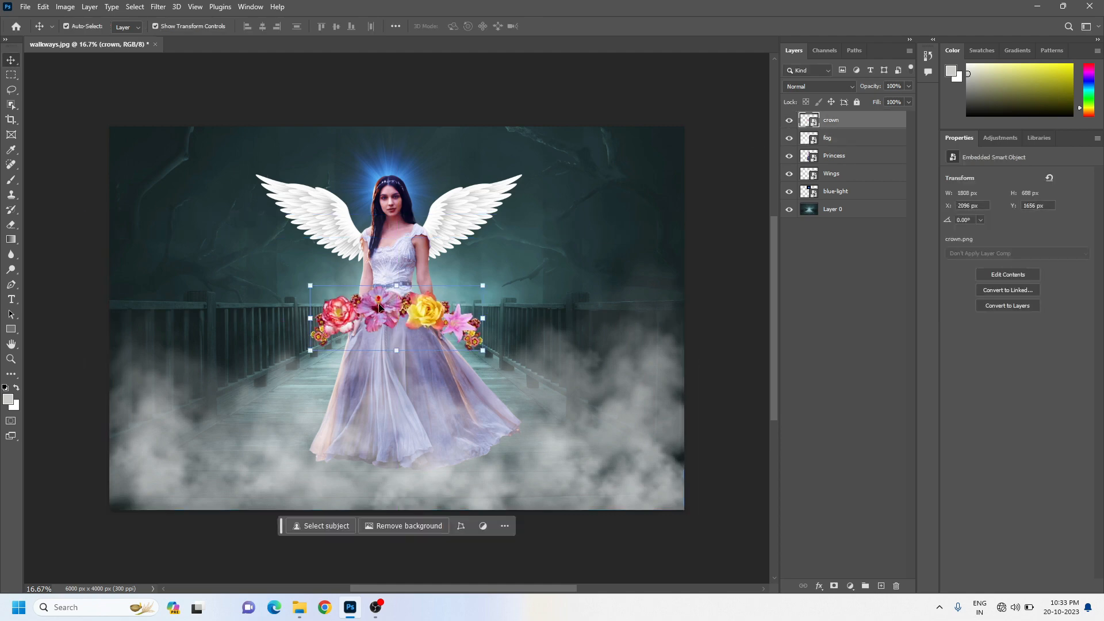
left_click_drag(379, 306, 384, 191)
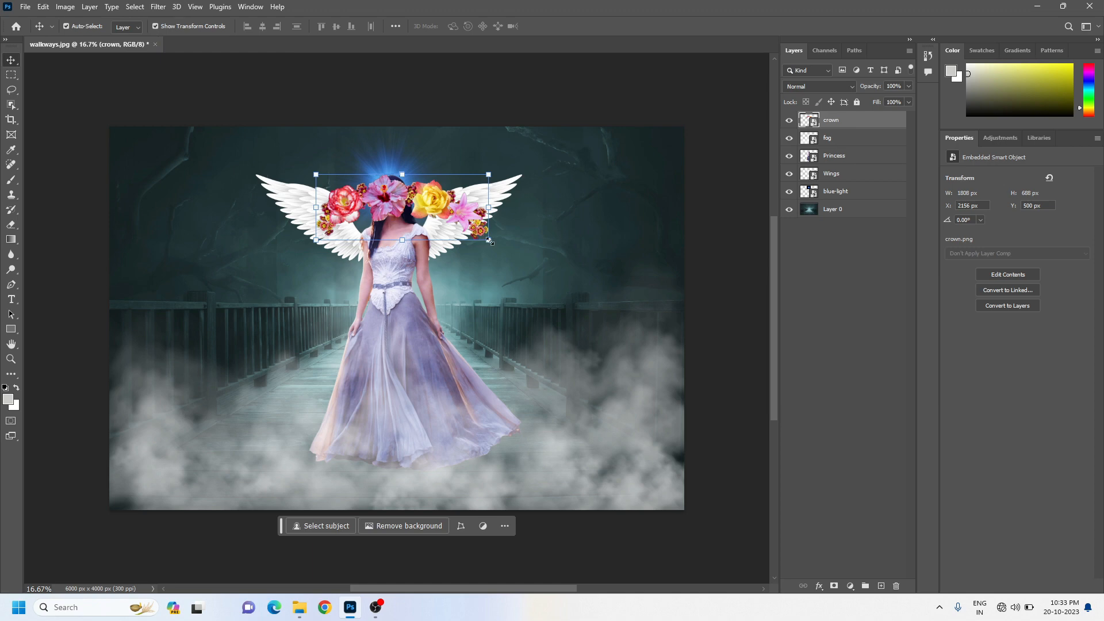
Scale the crown down proportionally to about 300 × 114 px, nudge it onto the princess's forehead, and apply the transform
left_click_drag(489, 241, 406, 194)
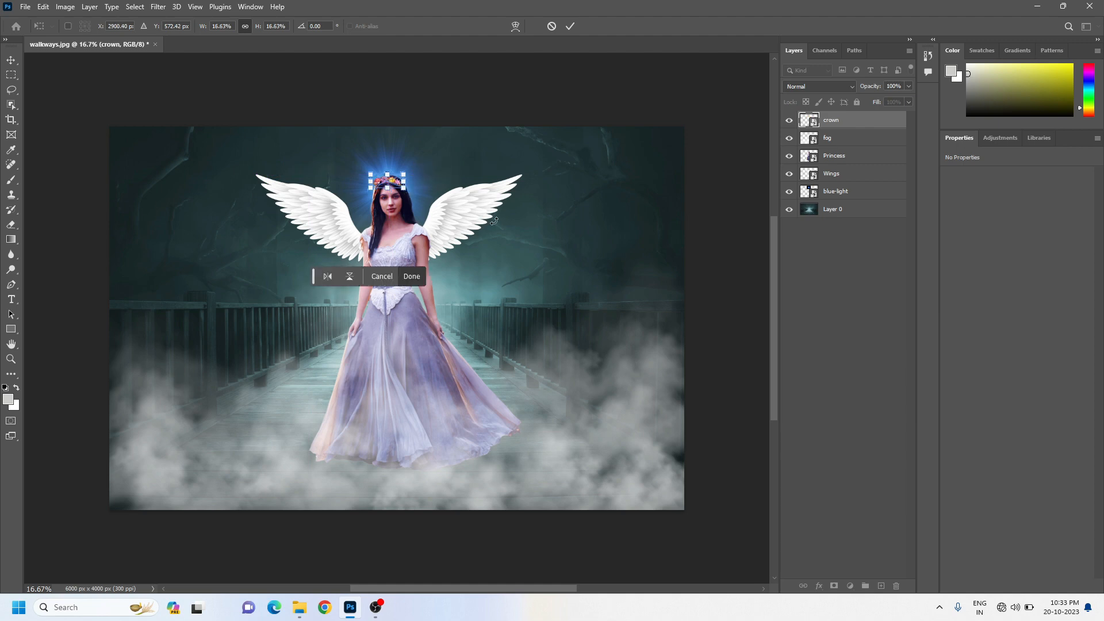
key("Down")
key("Down")
key("Down")
key("Down")
key("Down")
key("Down")
key("Right")
key("Return")
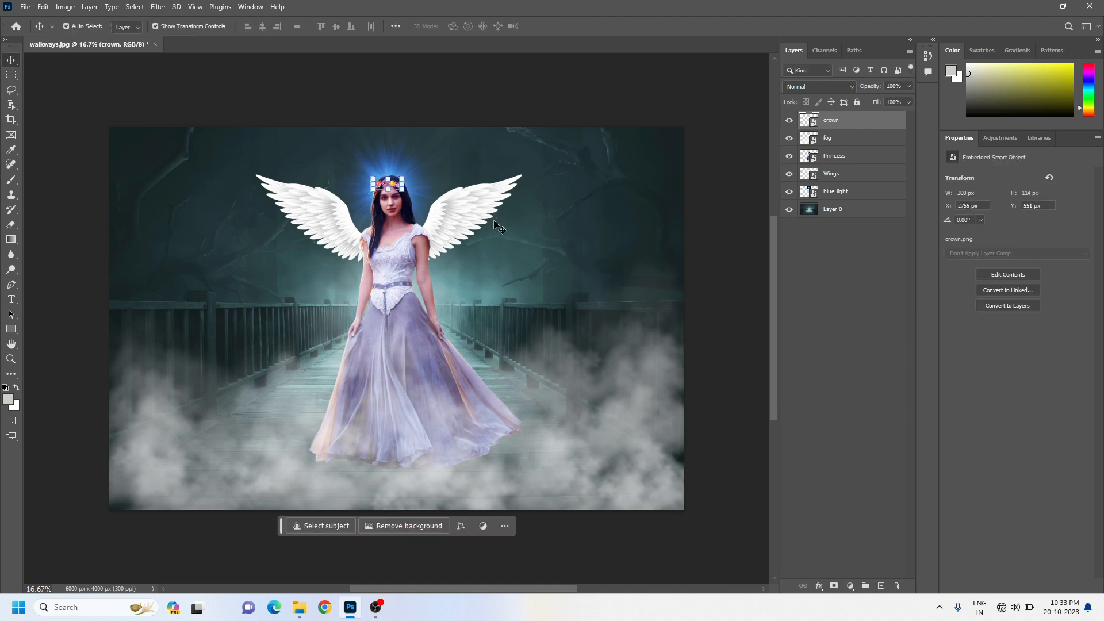
Turn off Show Transform Controls, fine-tune the crown's position on the princess's head in small nudges, and select Layer 0
left_click(154, 26)
key("Down")
key("Down")
key("Down")
key("Down")
key("Down")
key("Down")
key("Down")
key("Down")
key("Down")
key("Down")
key("Down")
key("Down")
key("Right")
key("Right")
key("Right")
key("Right")
key("Right")
key("Right")
key("Right")
key("Right")
key("Right")
key("Right")
key("Right")
key("Right")
key("Up")
key("Up")
key("Up")
key("Up")
key("Up")
key("Up")
left_click(839, 211)
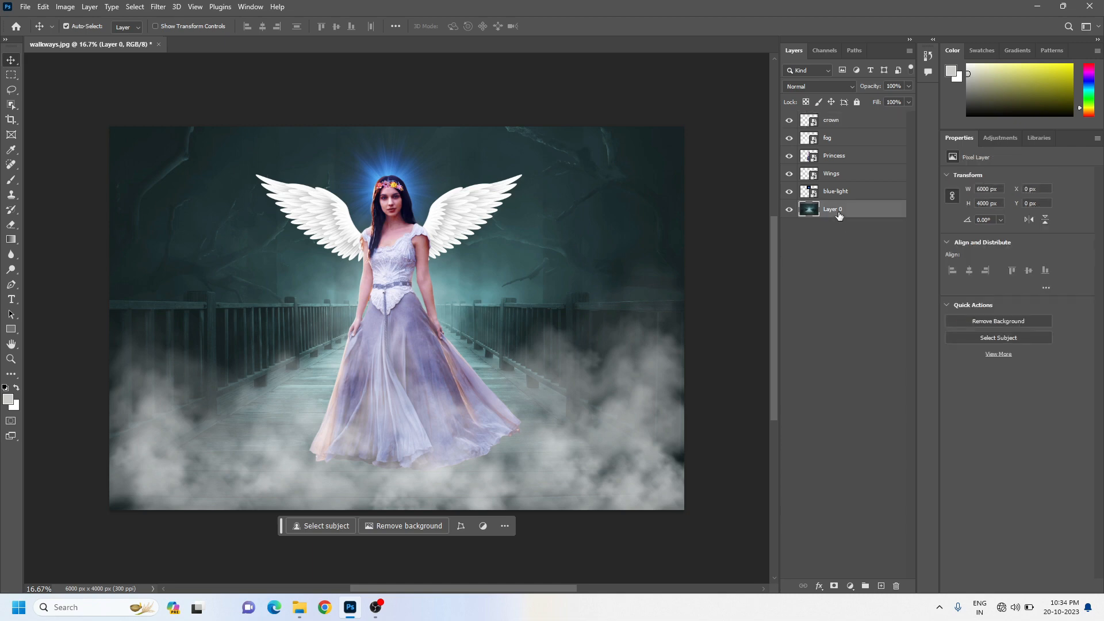